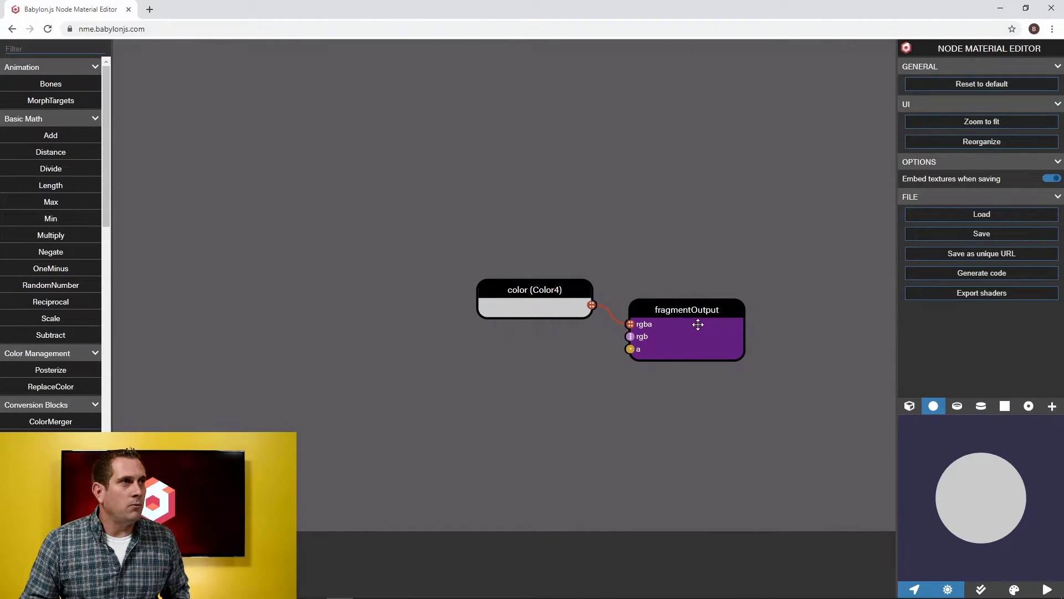
Move the color node up and well away from the fragmentOutput node, keeping them connected
left_click_drag(736, 206, 647, 352)
scroll(649, 351, "down", 1)
scroll(649, 351, "down", 3)
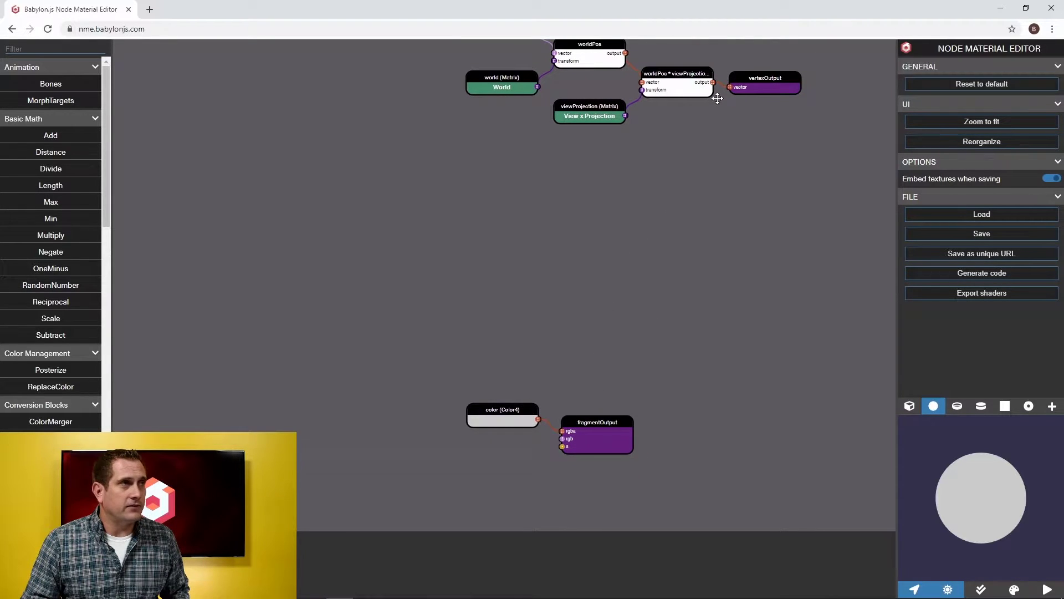
left_click_drag(607, 337, 624, 225)
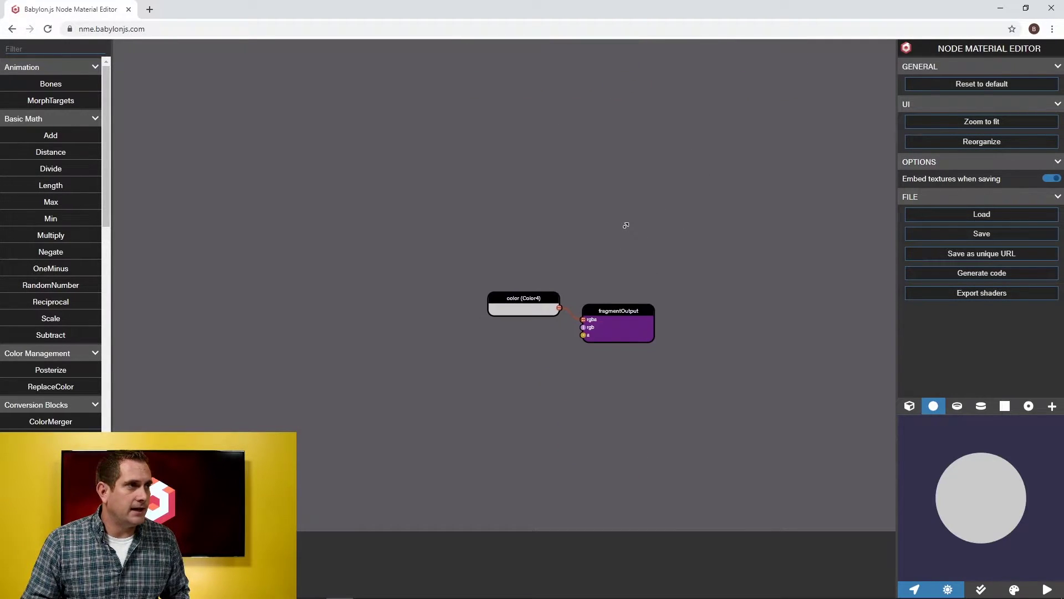
scroll(646, 256, "up", 4)
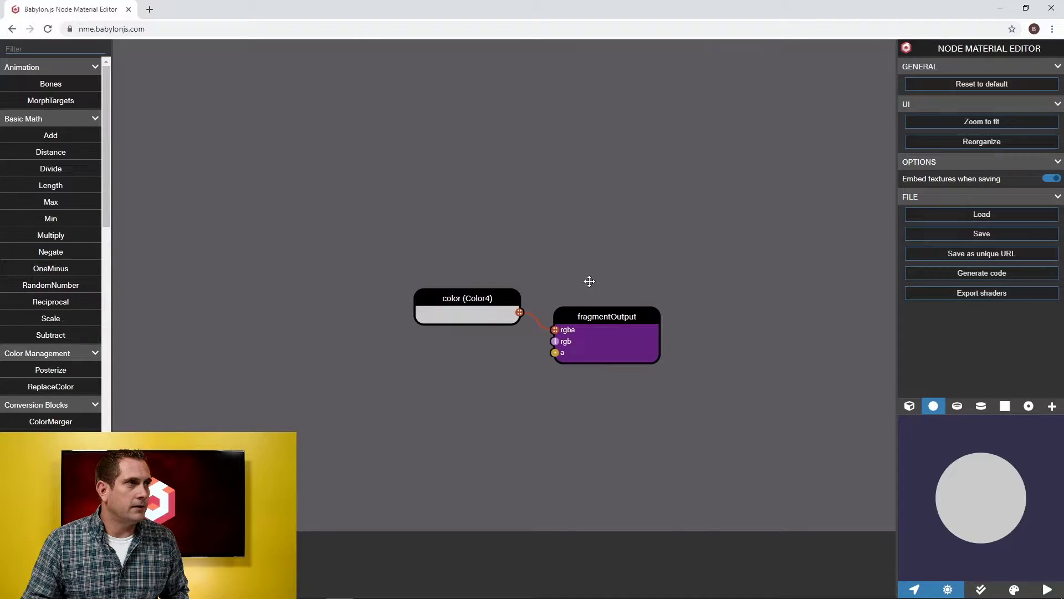
left_click_drag(588, 282, 732, 223)
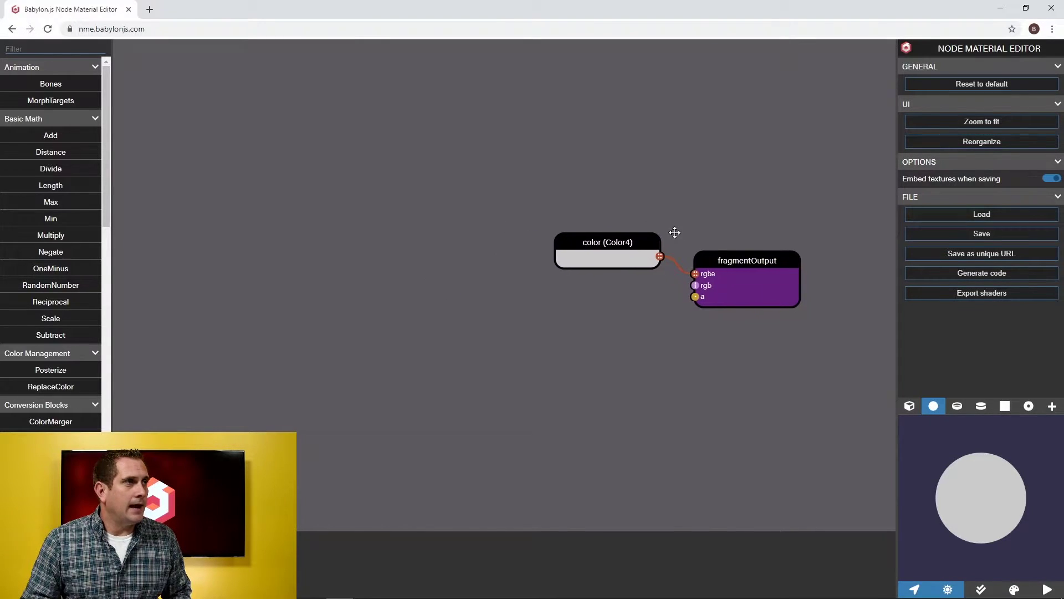
left_click_drag(624, 247, 480, 168)
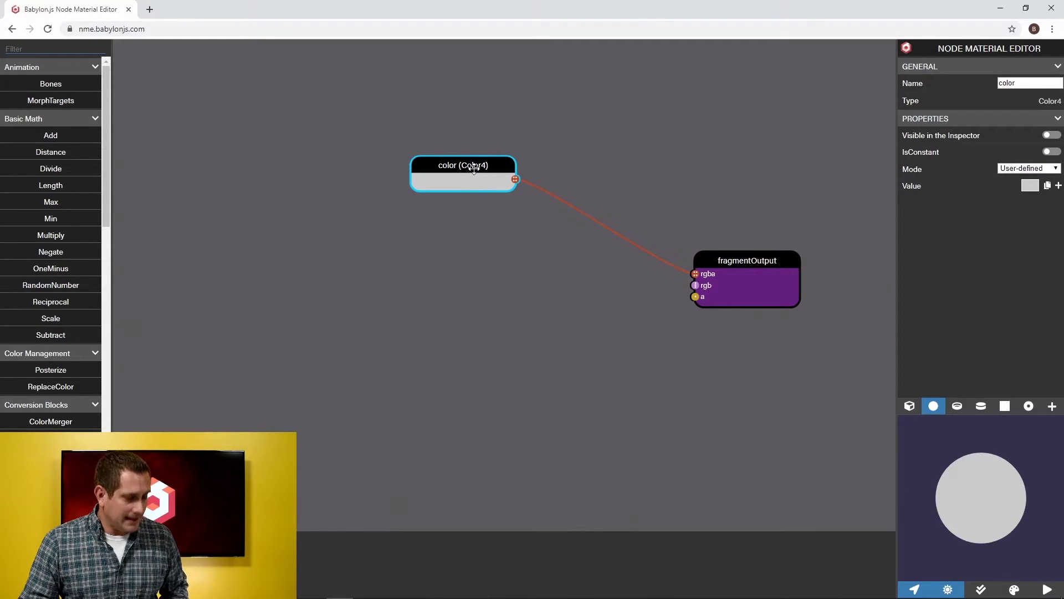
Duplicate the color node and place the copy below the original
key("ctrl+v")
left_click(475, 329)
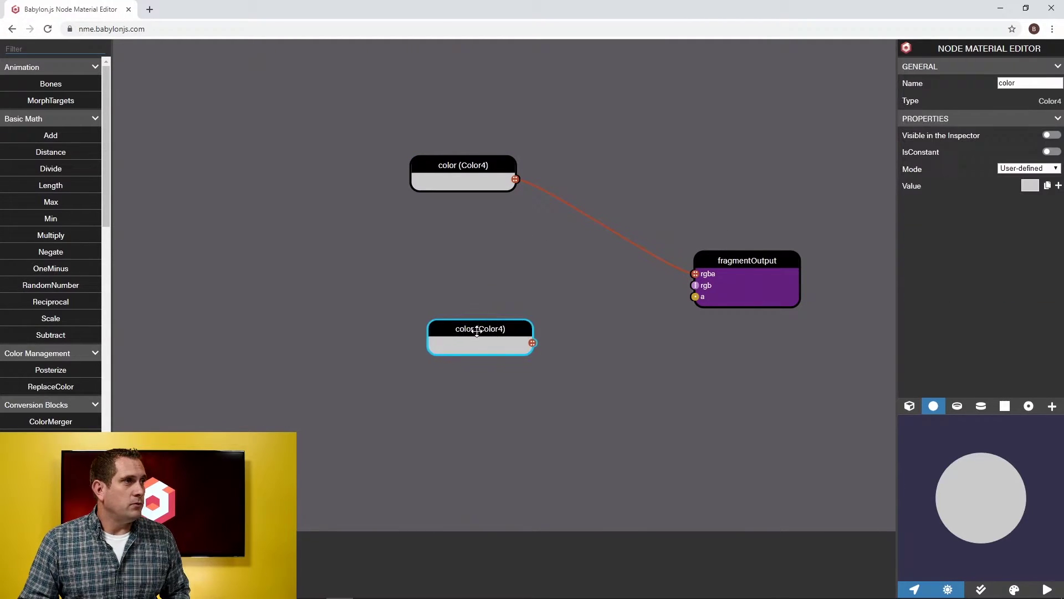
left_click_drag(475, 330, 454, 331)
Set the original color node's value to green with RGB 75, 201, 69
left_click(474, 166)
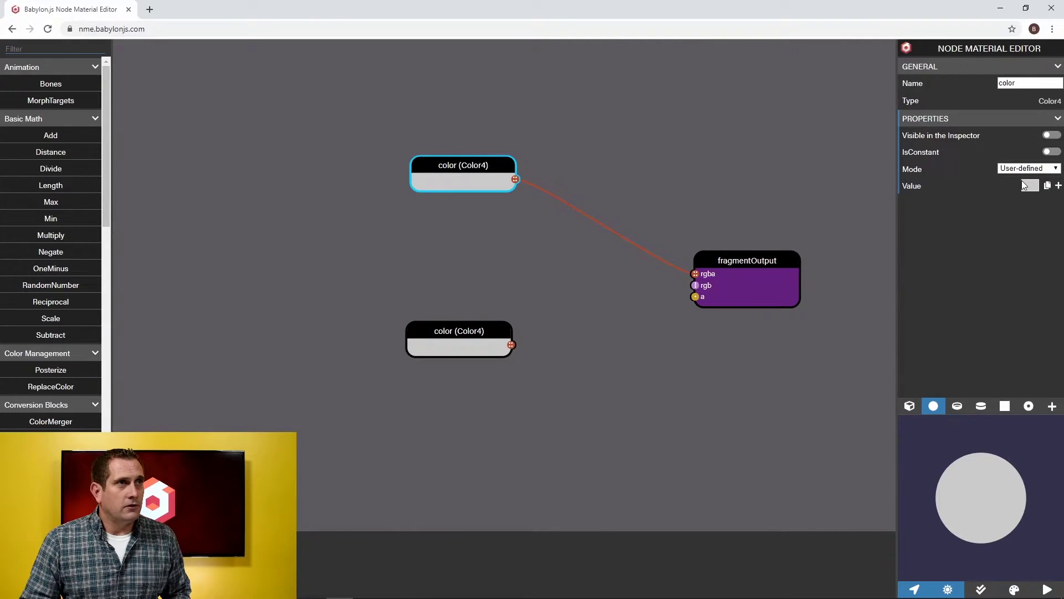
left_click(1029, 186)
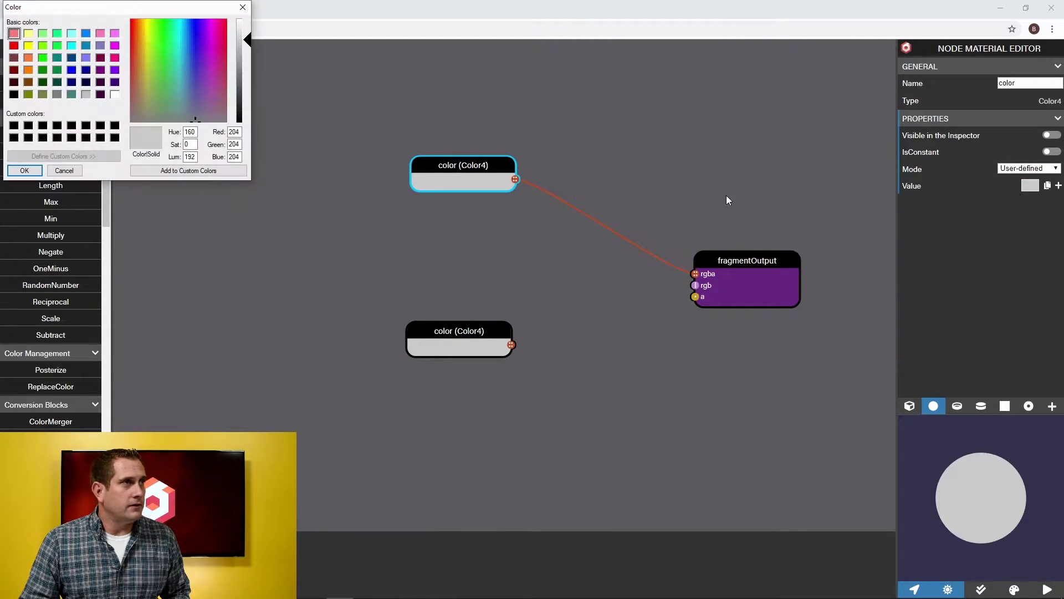
left_click(162, 66)
left_click(240, 69)
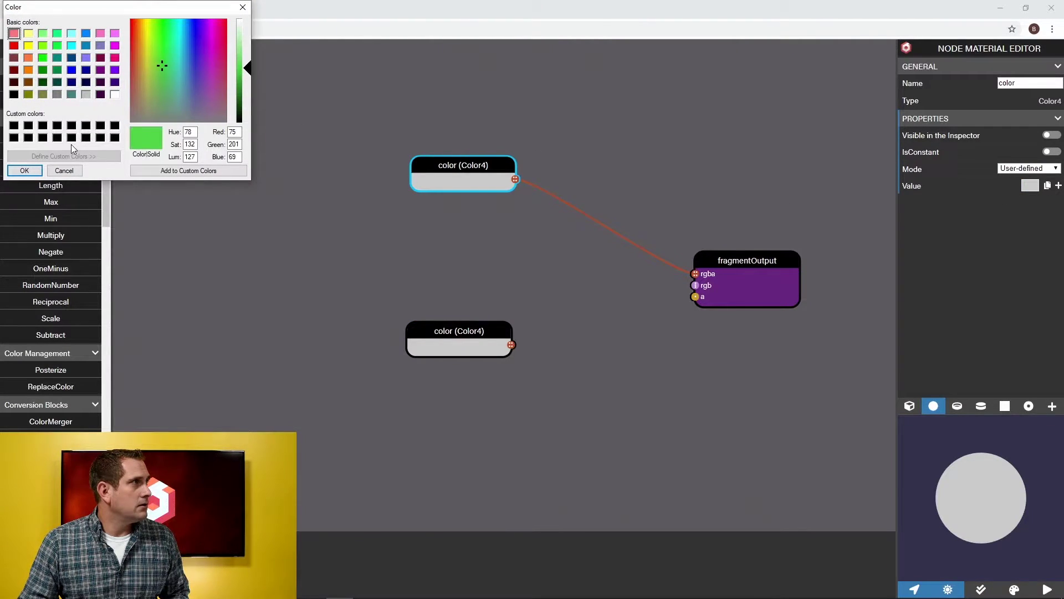
left_click(25, 170)
Set the duplicated color node's value to blue with RGB 21, 41, 221
left_click(435, 323)
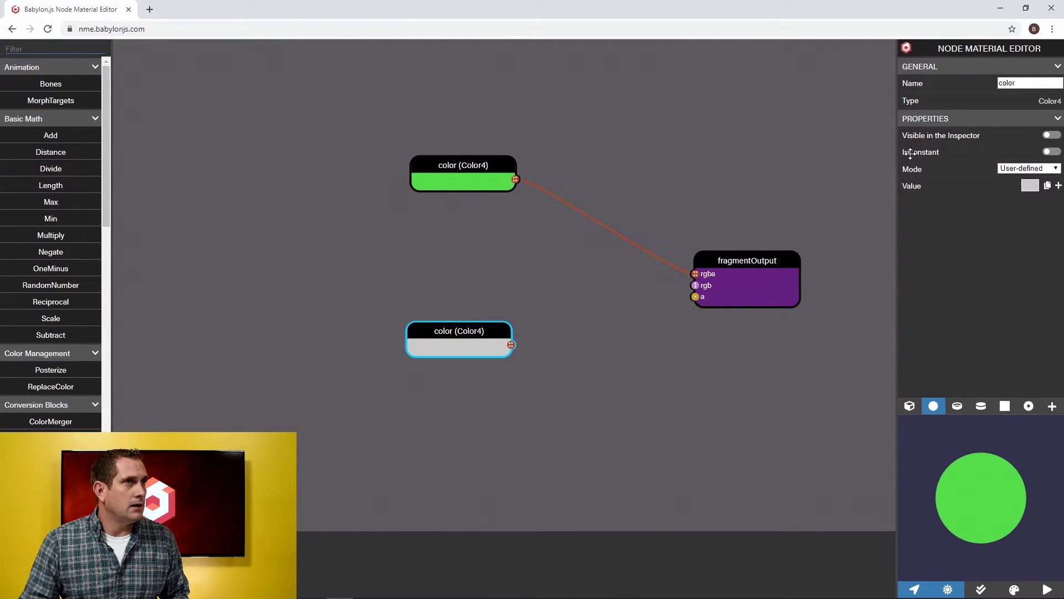
left_click(1030, 186)
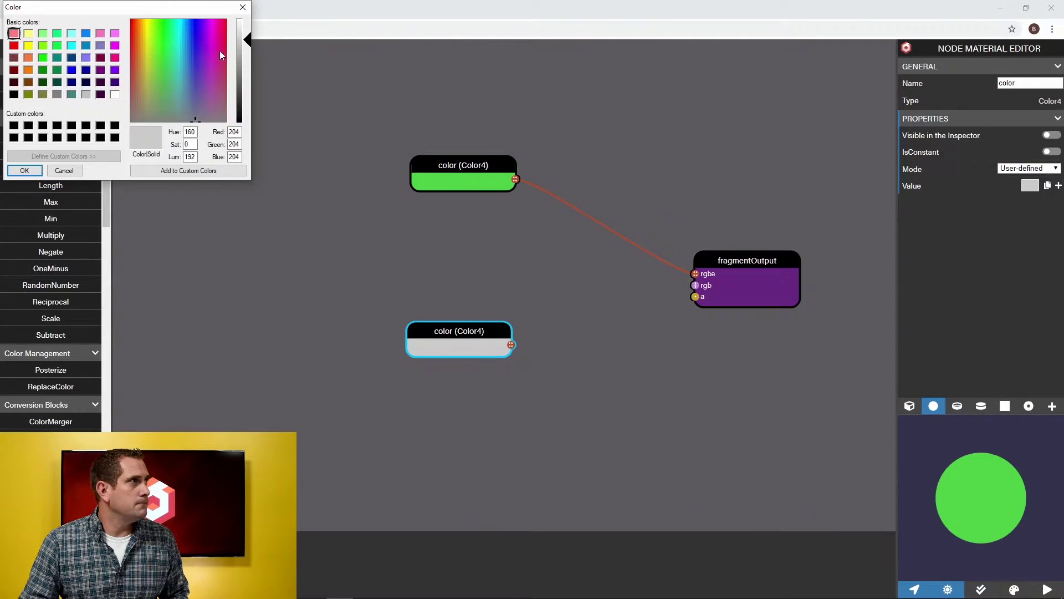
left_click(193, 38)
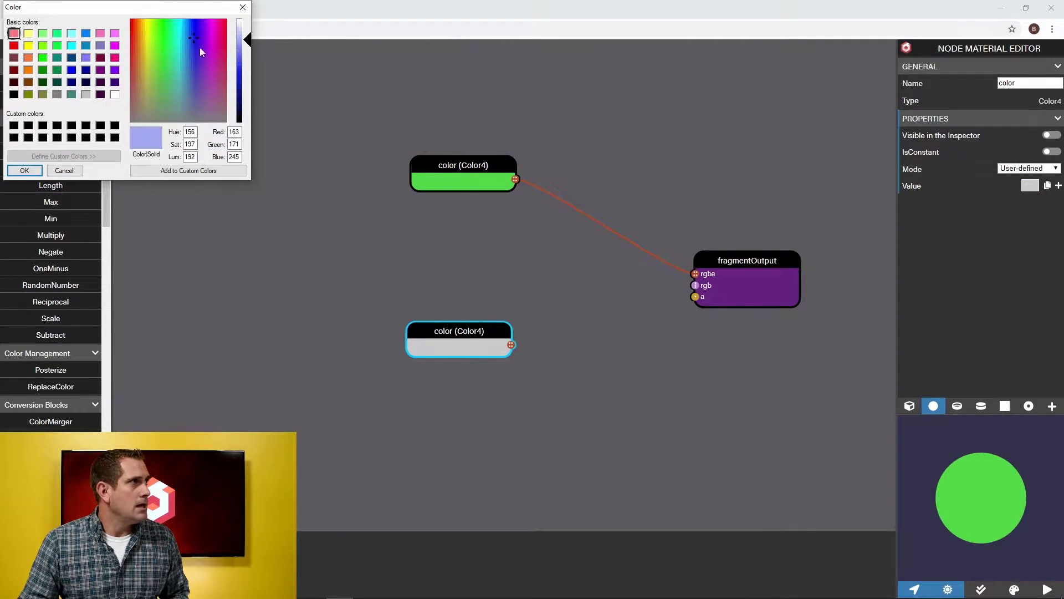
left_click(243, 74)
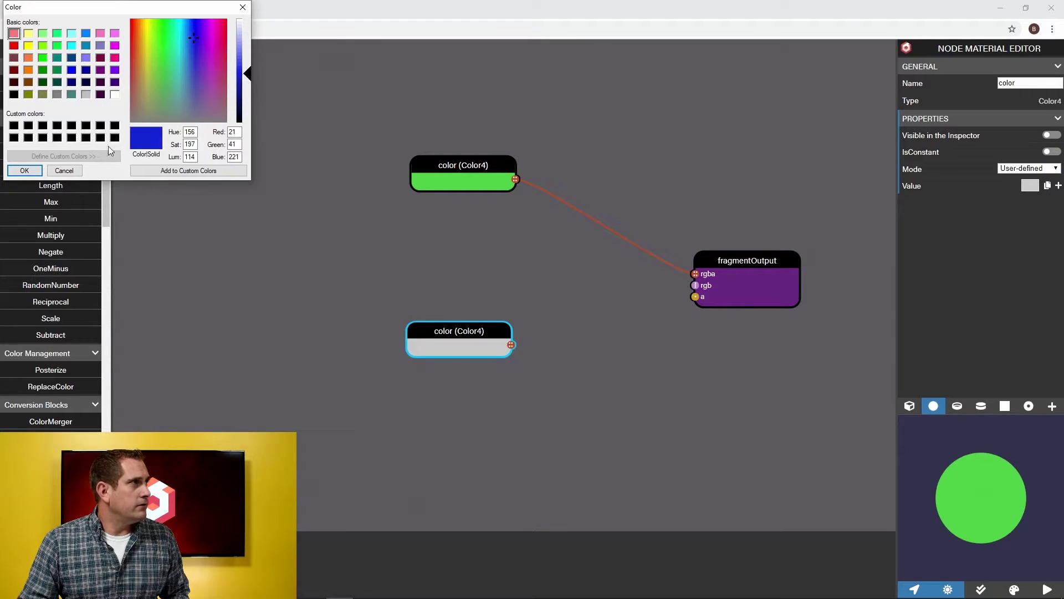
left_click(25, 170)
Add a Step node before the color nodes and feed its edge with a Float input set to 0.5
left_click_drag(506, 253, 575, 263)
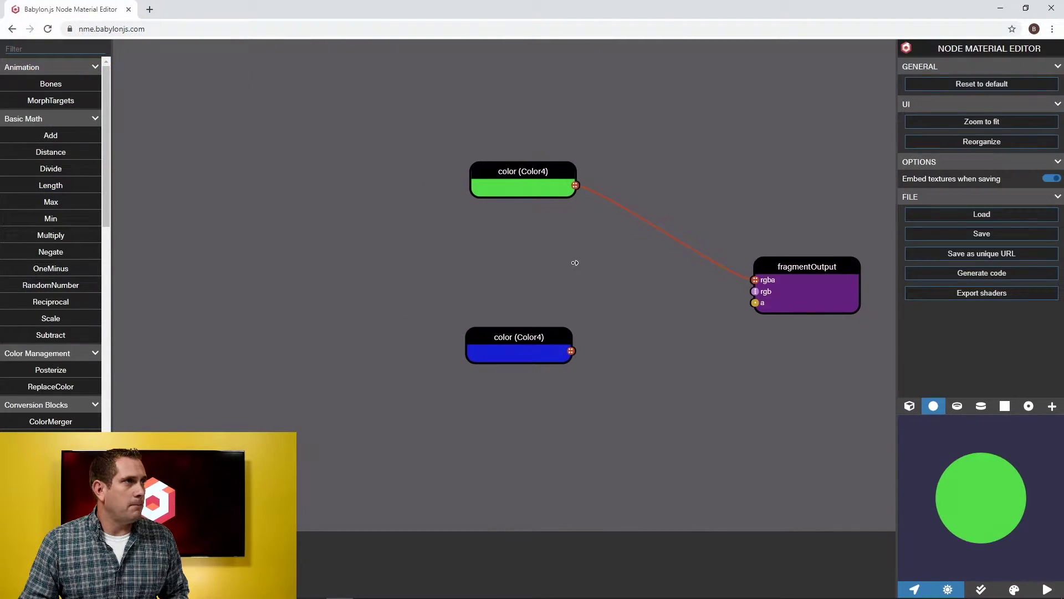
scroll(553, 327, "down", 5)
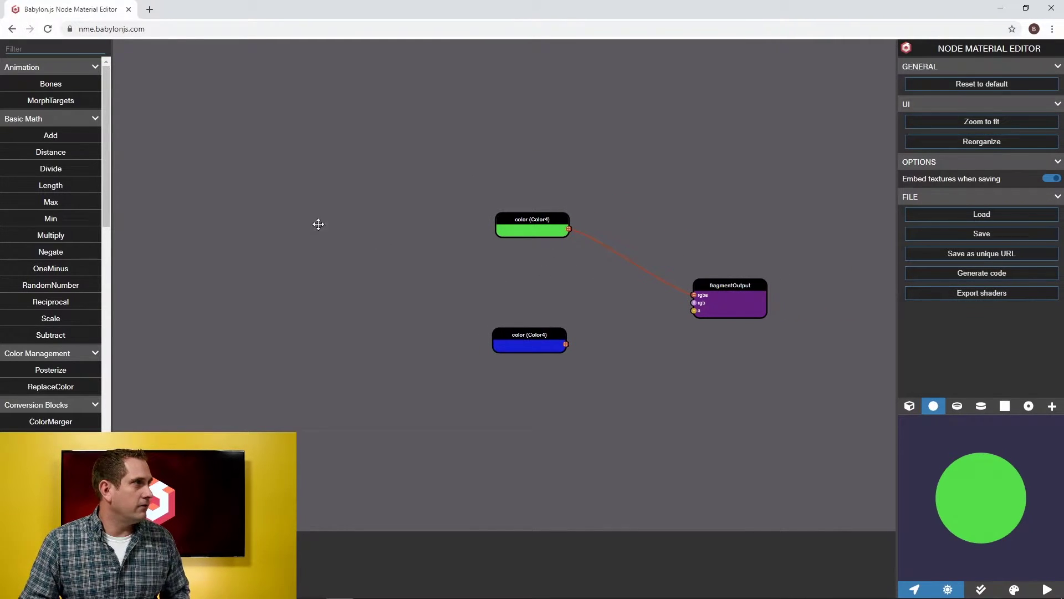
left_click_drag(318, 224, 377, 241)
left_click(46, 49)
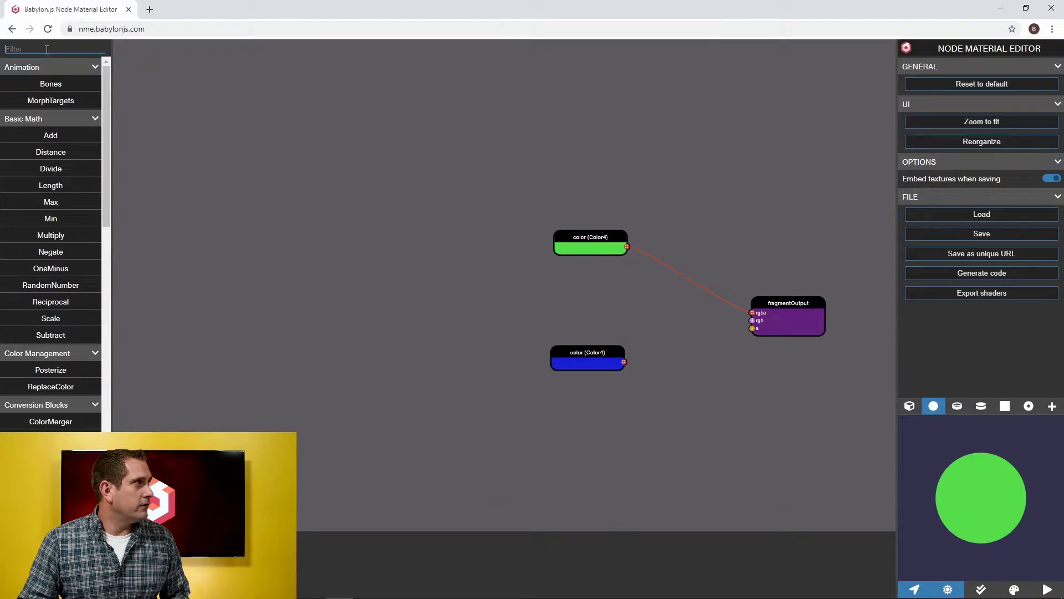
type("step")
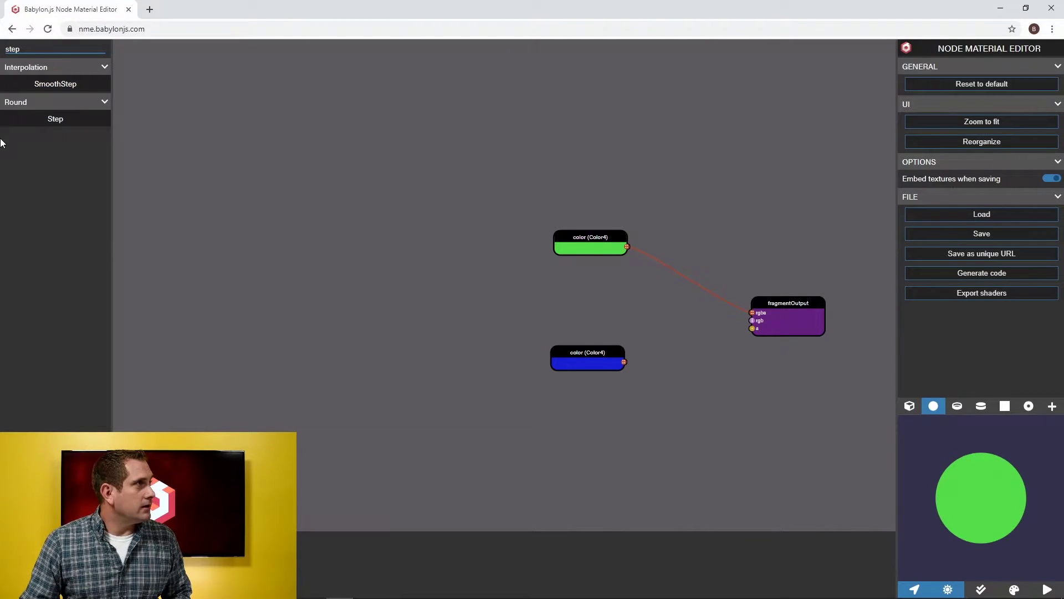
left_click_drag(49, 119, 245, 328)
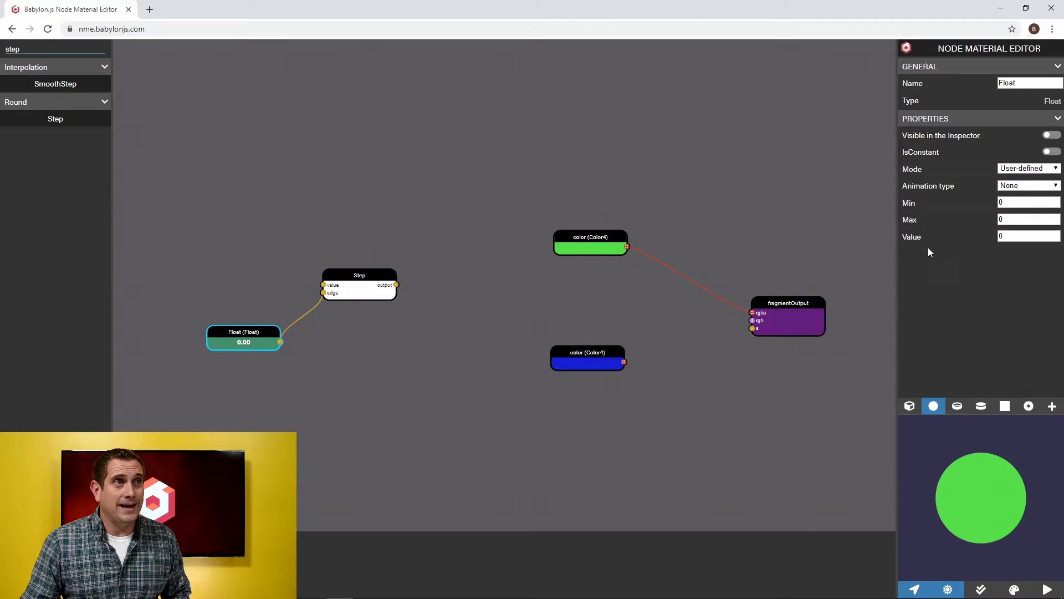
left_click(1001, 237)
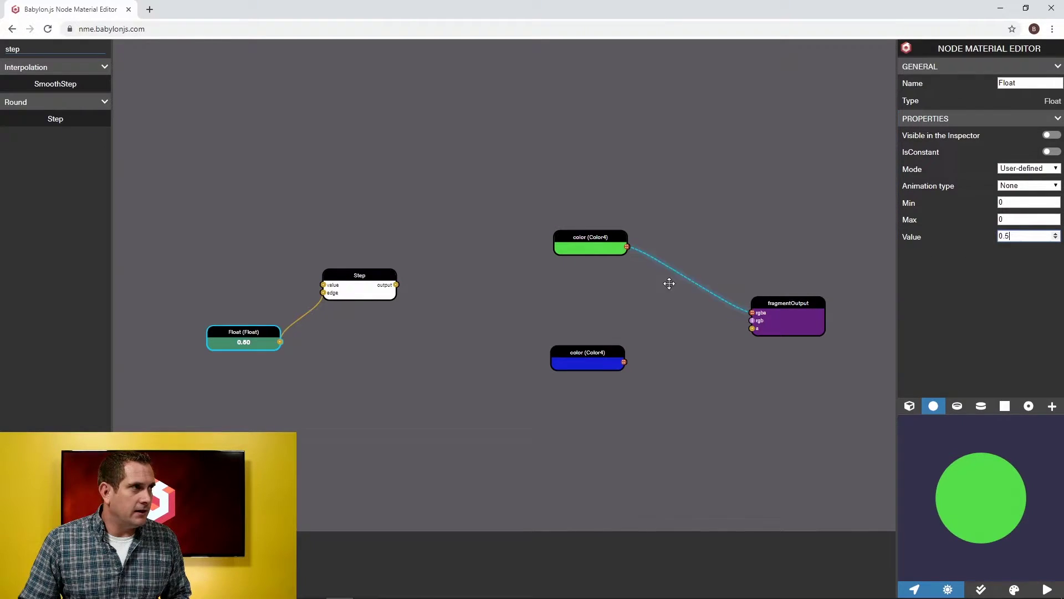
Create a second Float input for the Step's value and connect the Step output to fragmentOutput's rgb
left_click_drag(324, 284, 238, 231)
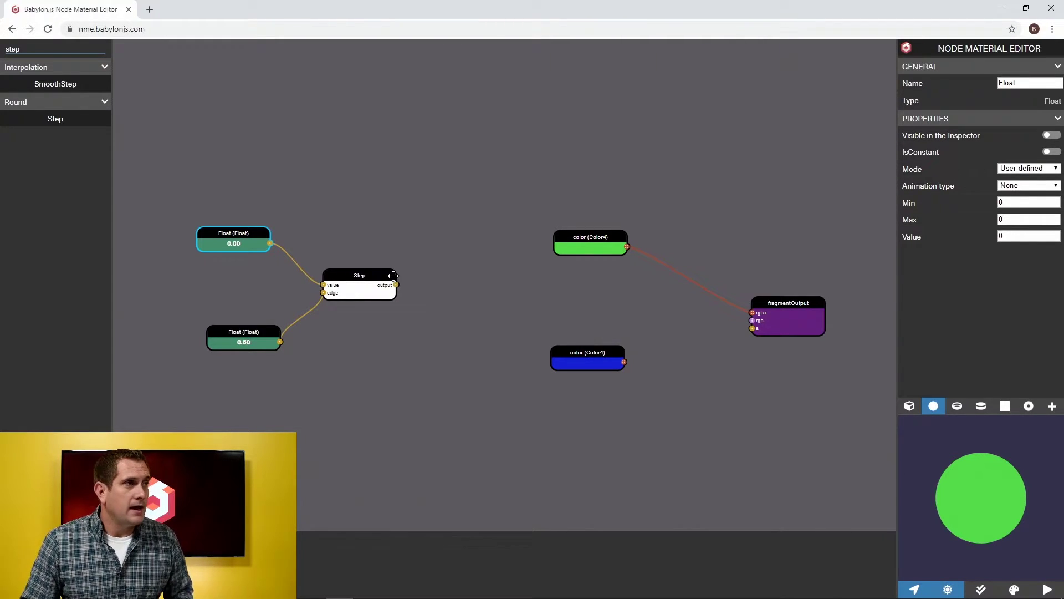
left_click_drag(396, 285, 752, 320)
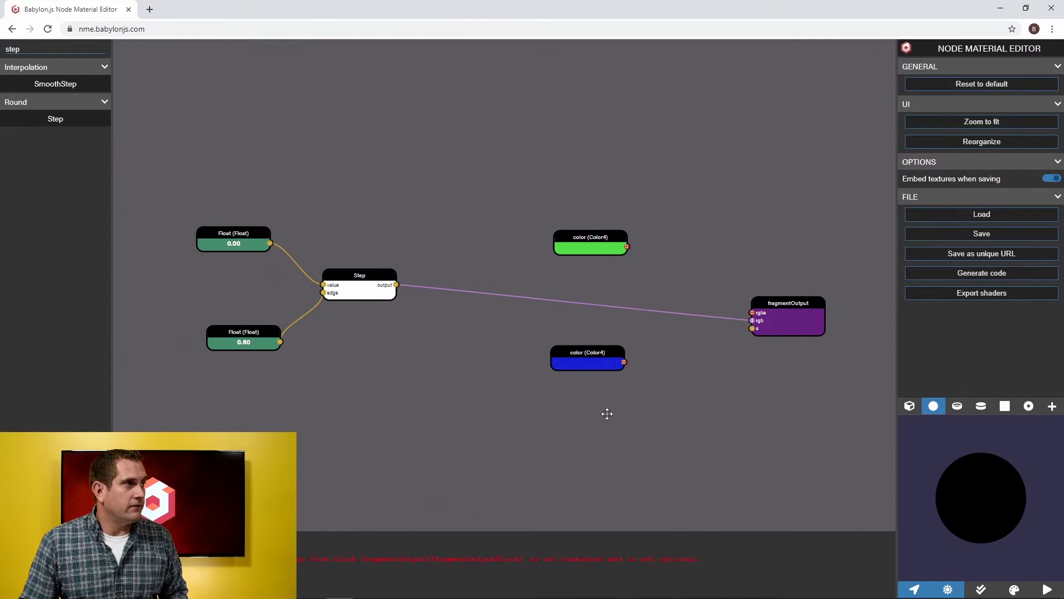
Give the Float feeding the Step's value a maximum of 1 and raise its value to 1
left_click(233, 235)
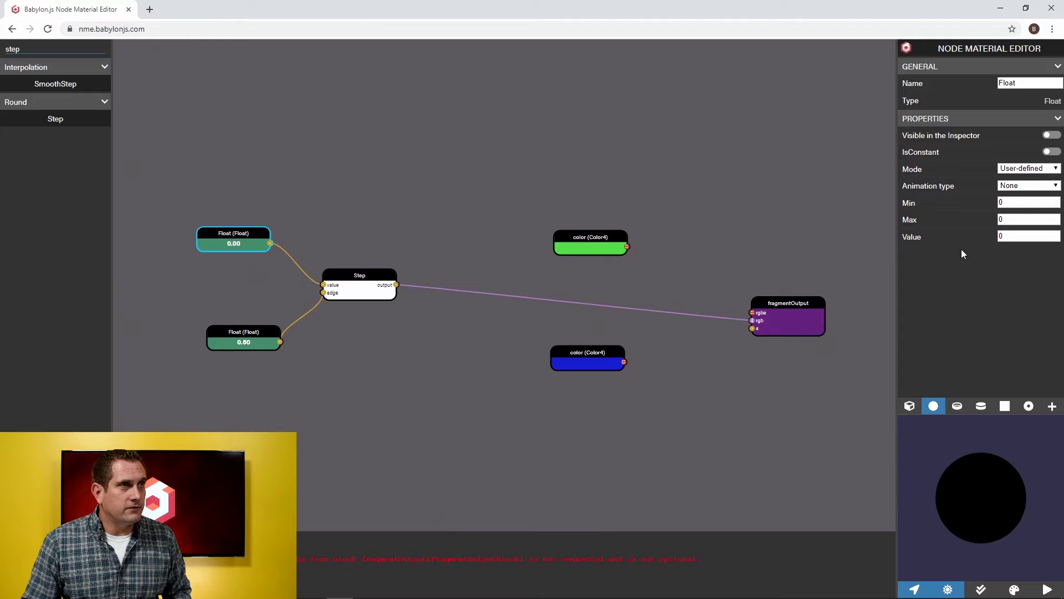
double_click(1007, 219)
type("1")
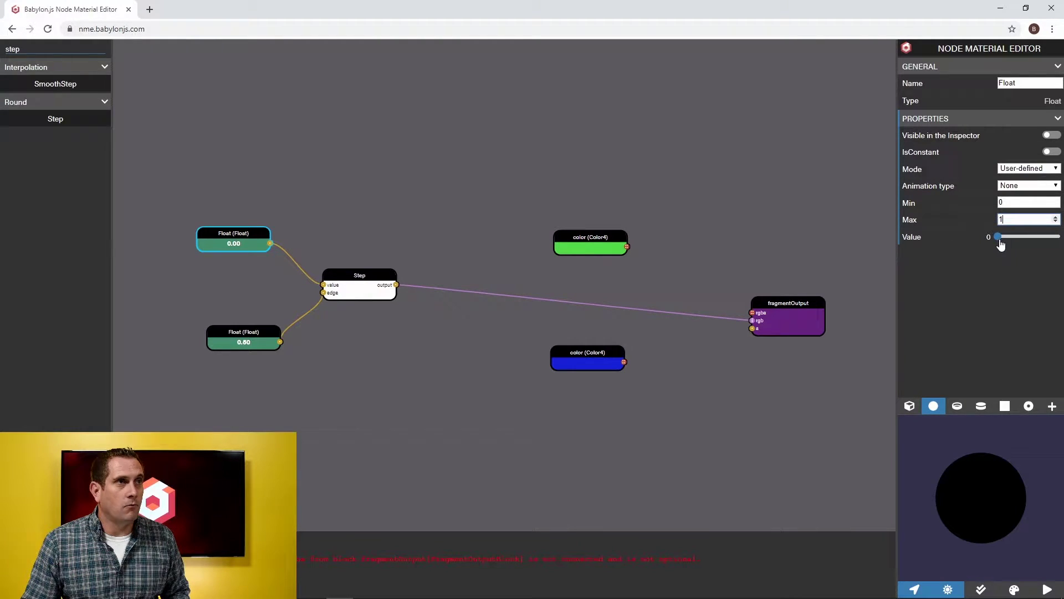
left_click_drag(1000, 237, 1059, 239)
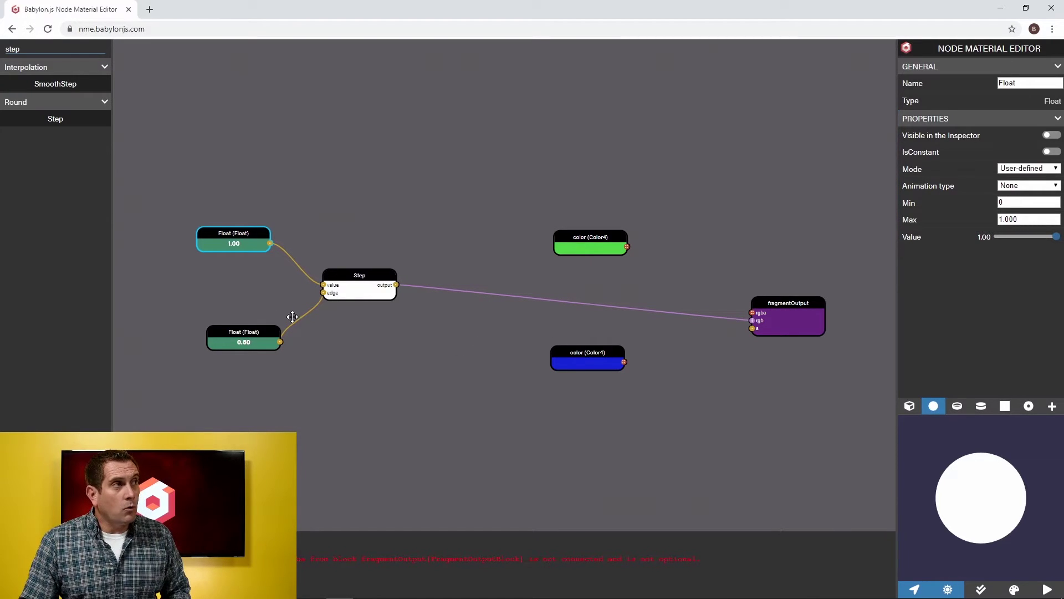
Rearrange the graph so the green color node sits above the Step node and the blue one below it
left_click(367, 277)
left_click_drag(367, 277, 346, 279)
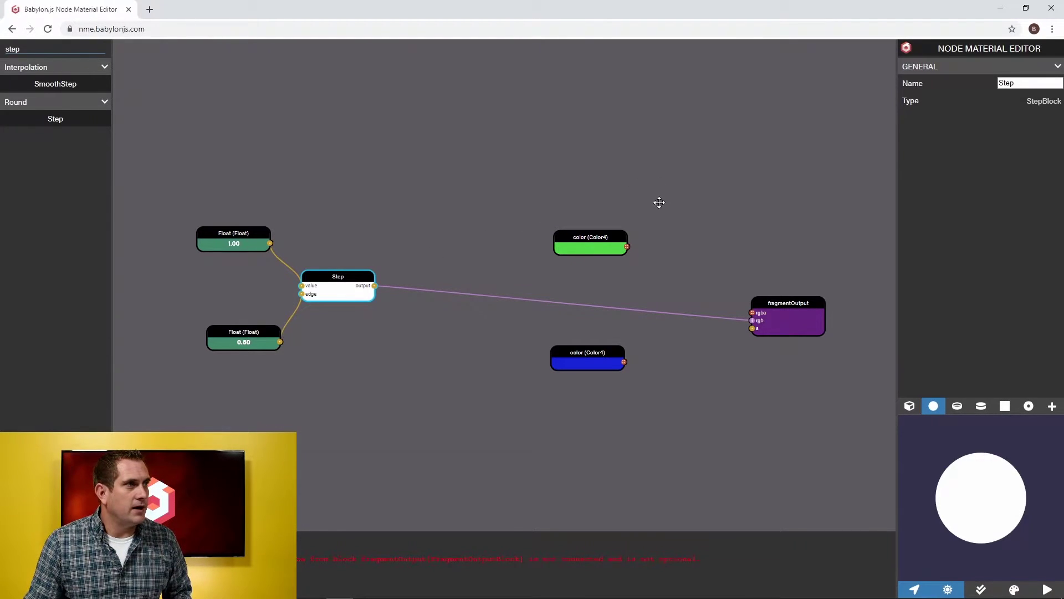
left_click_drag(576, 236, 321, 135)
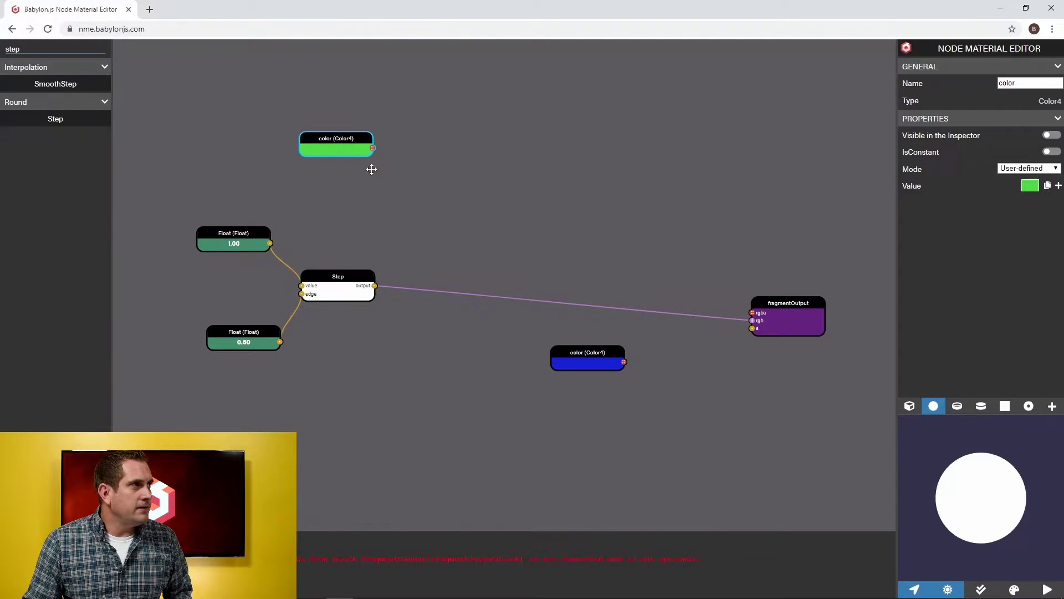
left_click_drag(575, 348, 323, 390)
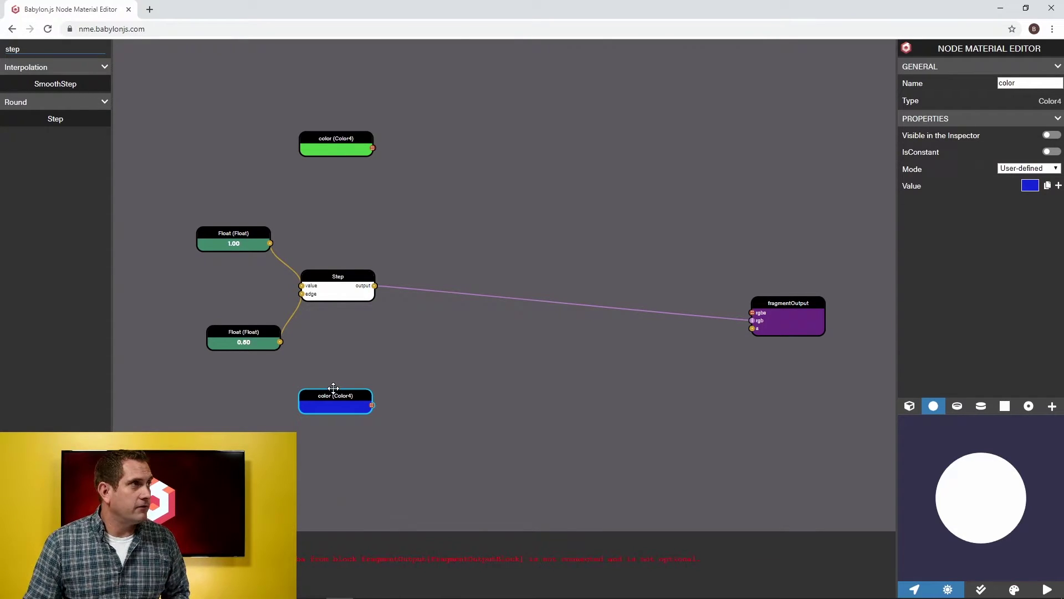
left_click(350, 140)
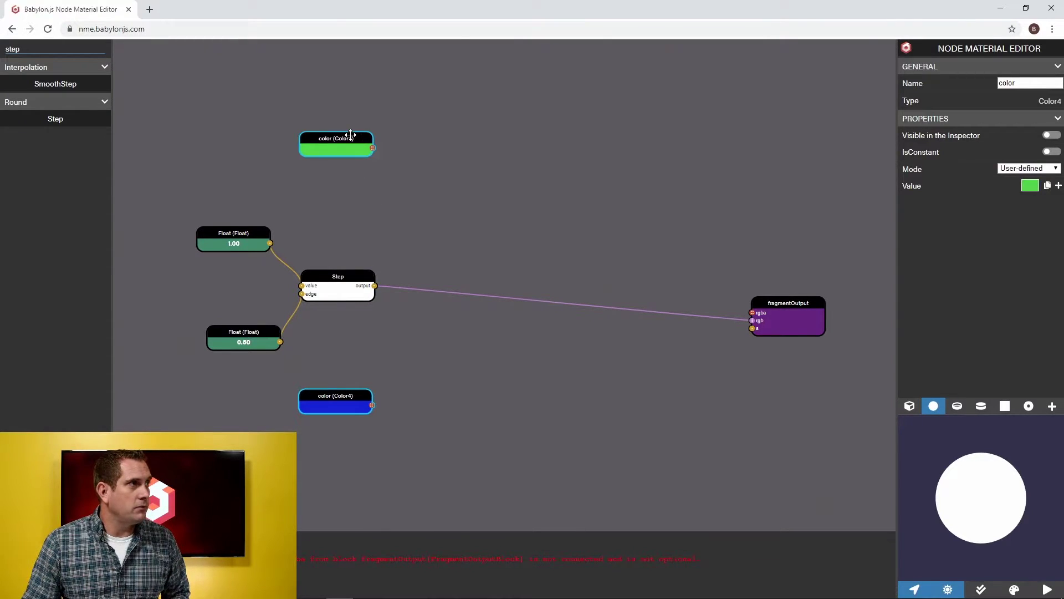
Add a ColorSplitter node beside the green color node and connect that color to its rgba input
double_click(30, 48)
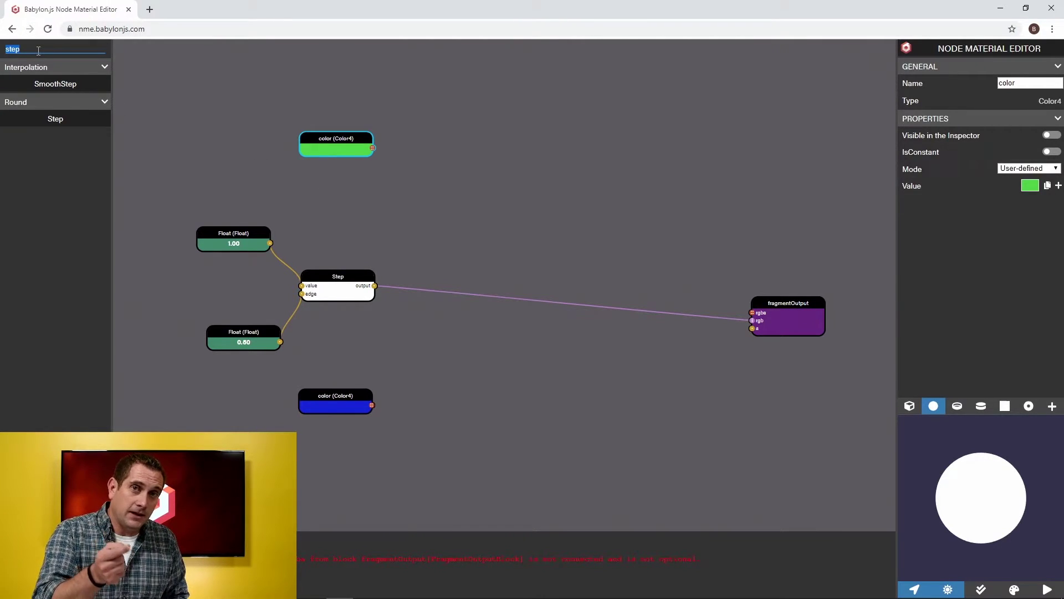
key("BackSpace")
type("color")
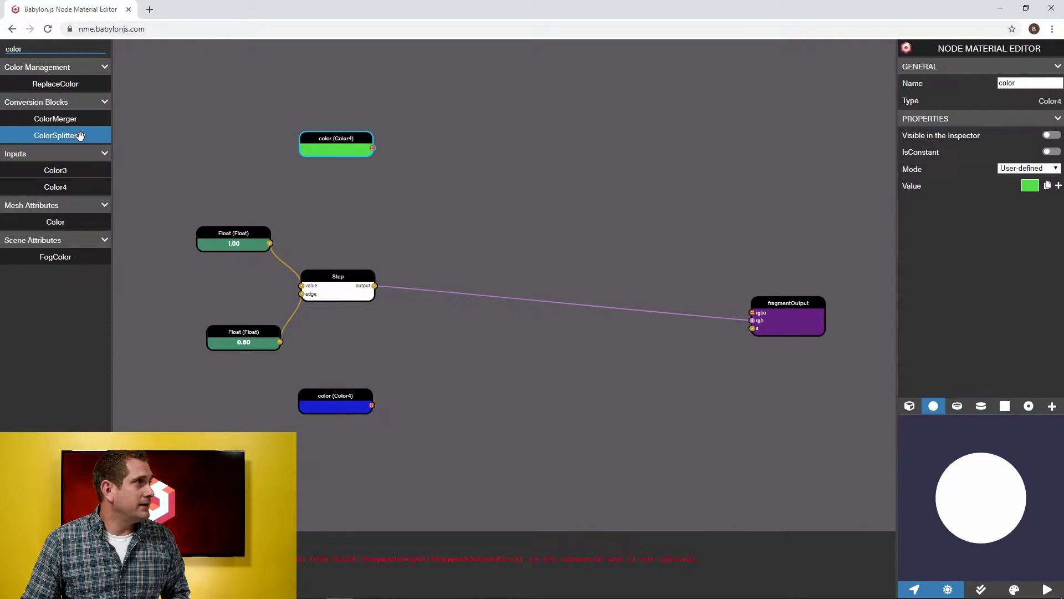
left_click_drag(78, 136, 469, 146)
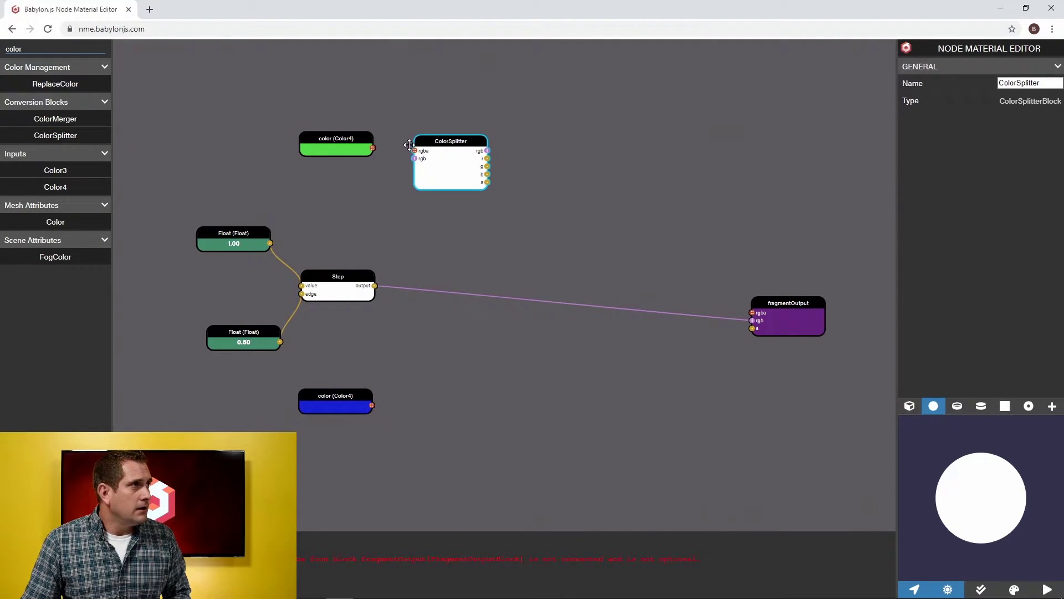
left_click_drag(376, 148, 418, 150)
left_click_drag(478, 174, 461, 172)
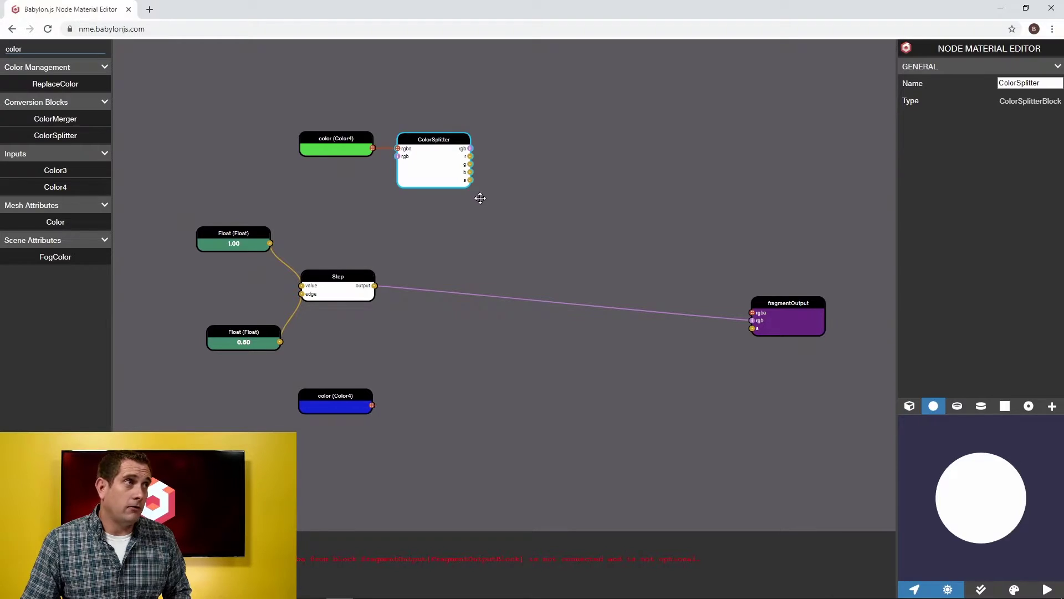
Find the Multiply block and add it to the graph just beyond the ColorSplitter node
double_click(38, 49)
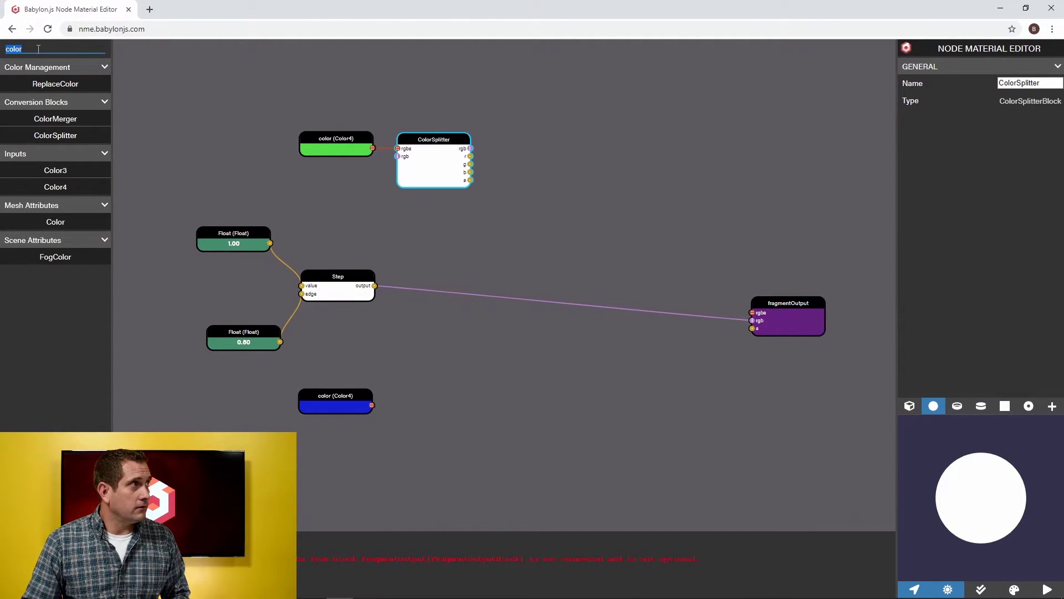
type("mult")
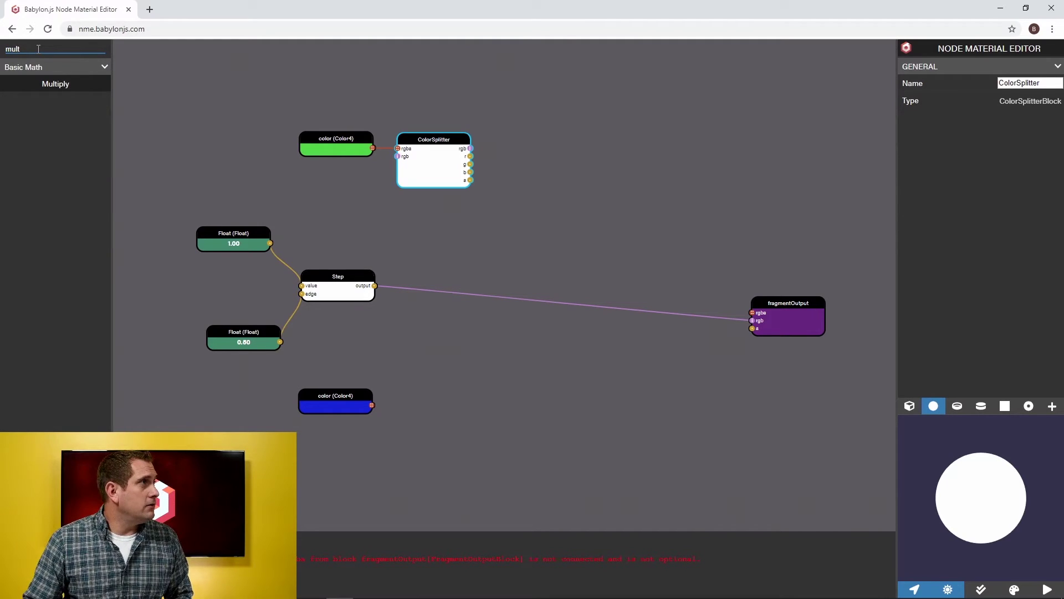
left_click_drag(55, 84, 566, 120)
left_click(566, 120)
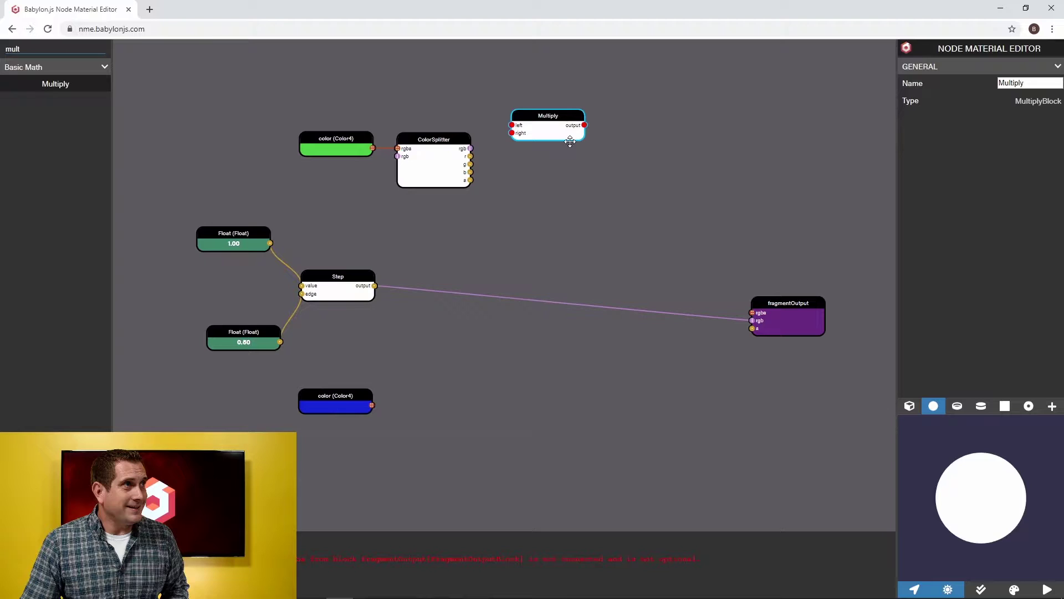
Paste two copies of the Multiply node and stack them beneath the original
key("ctrl+v")
key("ctrl+v")
left_click_drag(580, 176, 564, 168)
left_click_drag(585, 204, 570, 194)
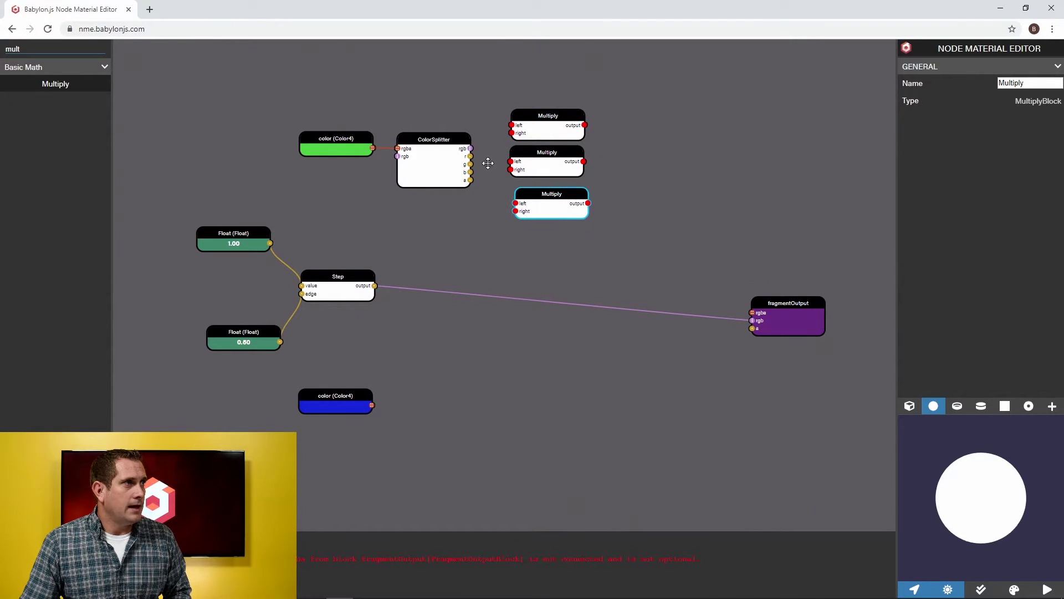
Connect the ColorSplitter's r, g and b outputs to the three Multiply nodes' left inputs and the Step output to each right input
left_click_drag(470, 155, 511, 125)
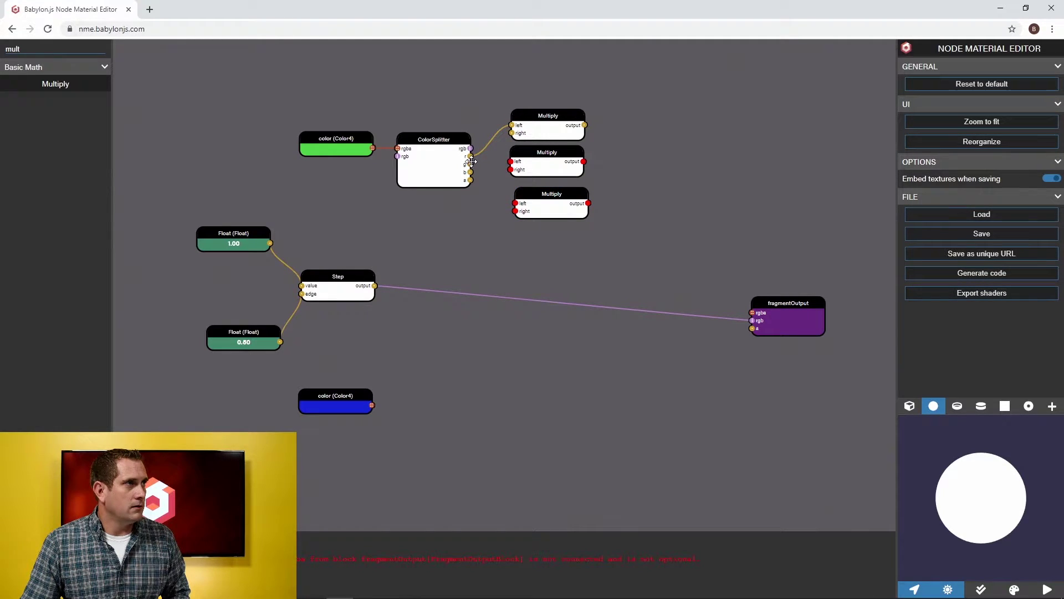
left_click_drag(477, 165, 515, 203)
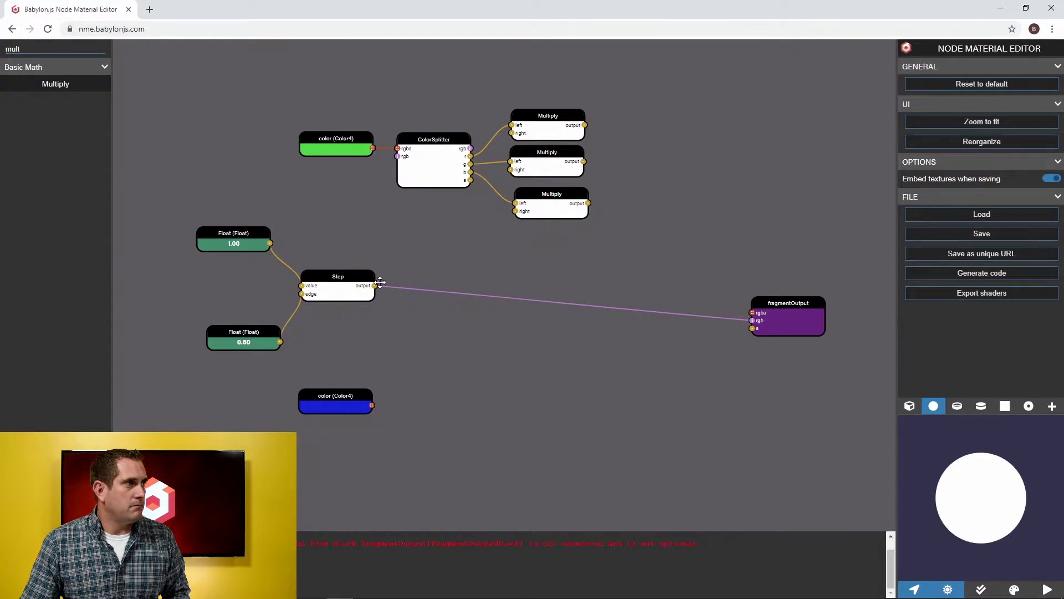
left_click_drag(376, 285, 511, 133)
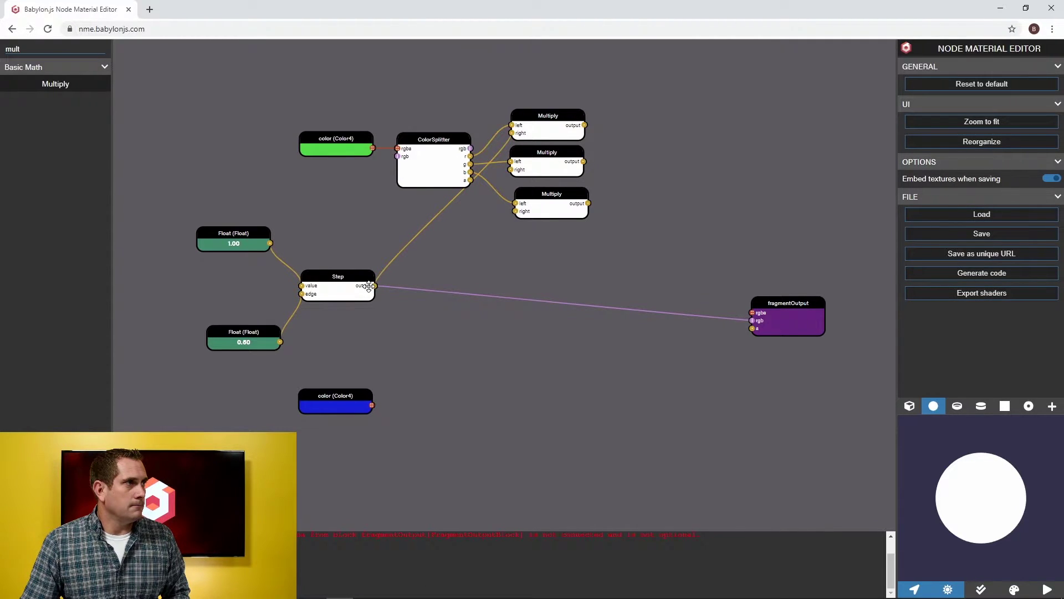
left_click_drag(373, 286, 511, 169)
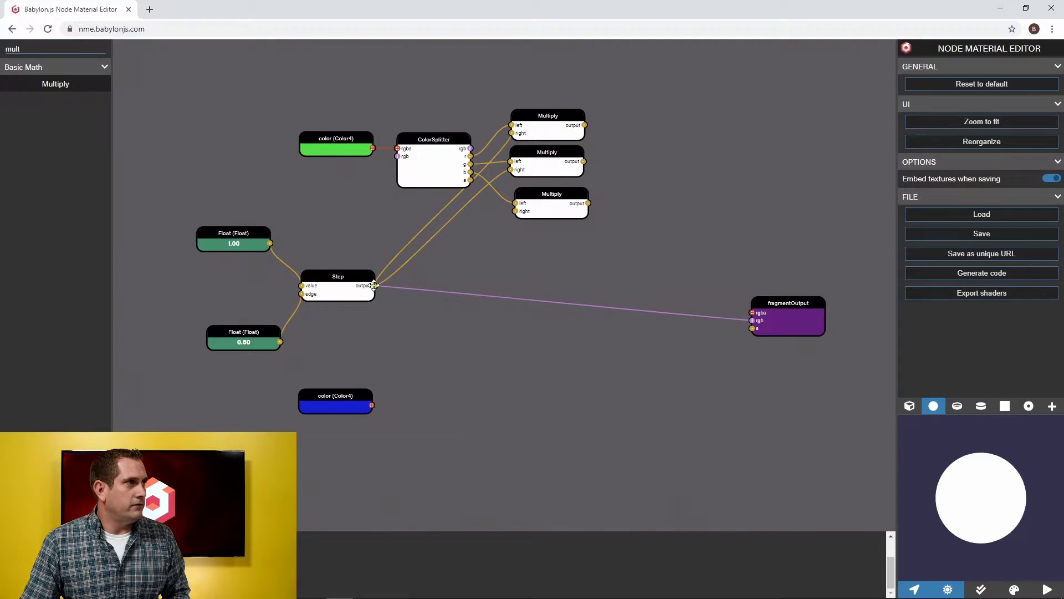
left_click_drag(374, 285, 516, 212)
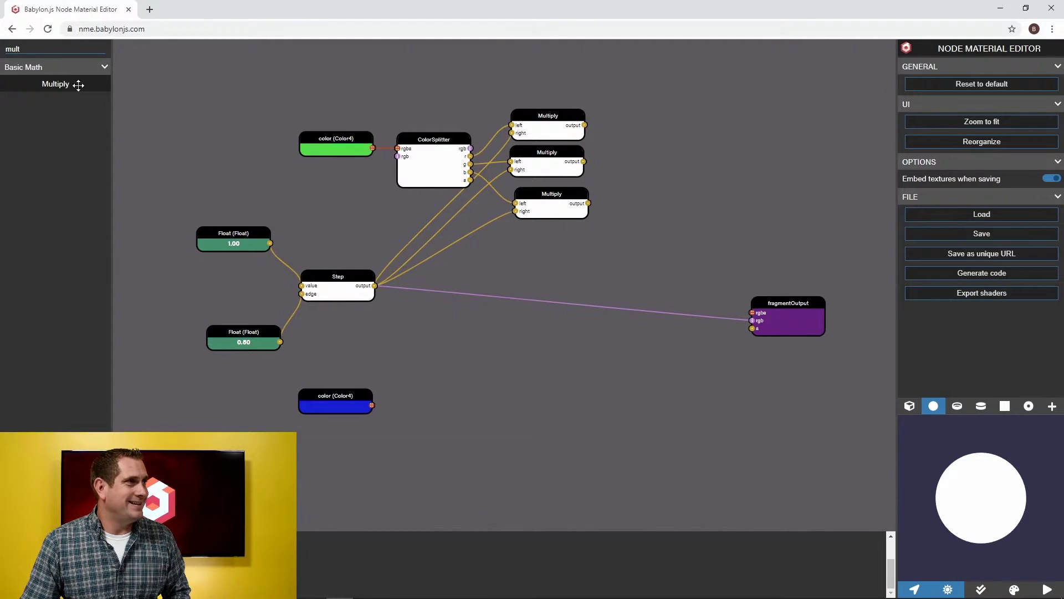
Add a ColorMerger node beyond the Multiply nodes and connect their three outputs to its r, g and b inputs
double_click(17, 50)
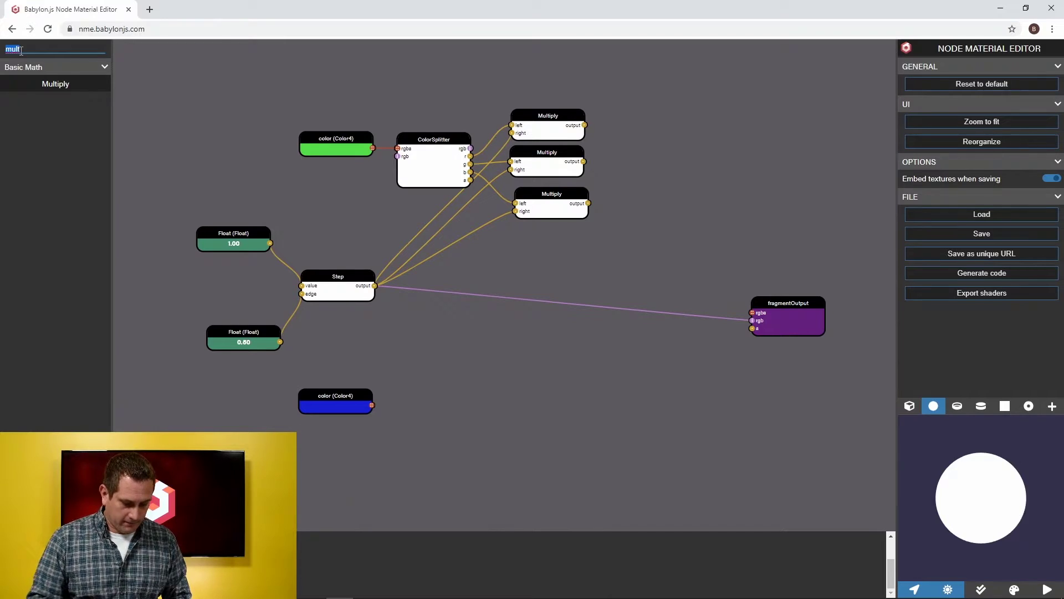
type("color")
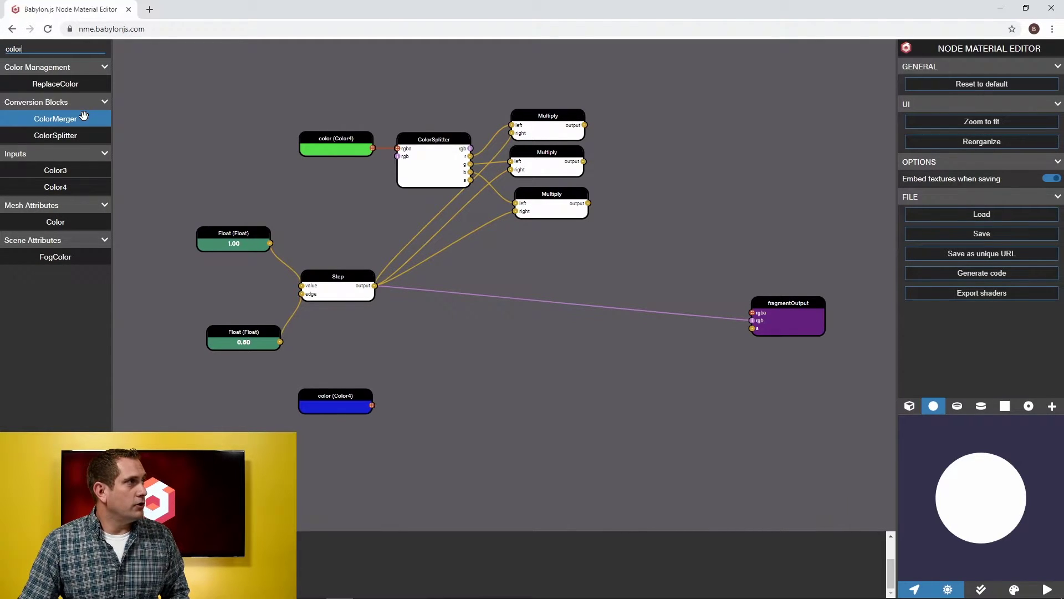
left_click_drag(83, 119, 699, 162)
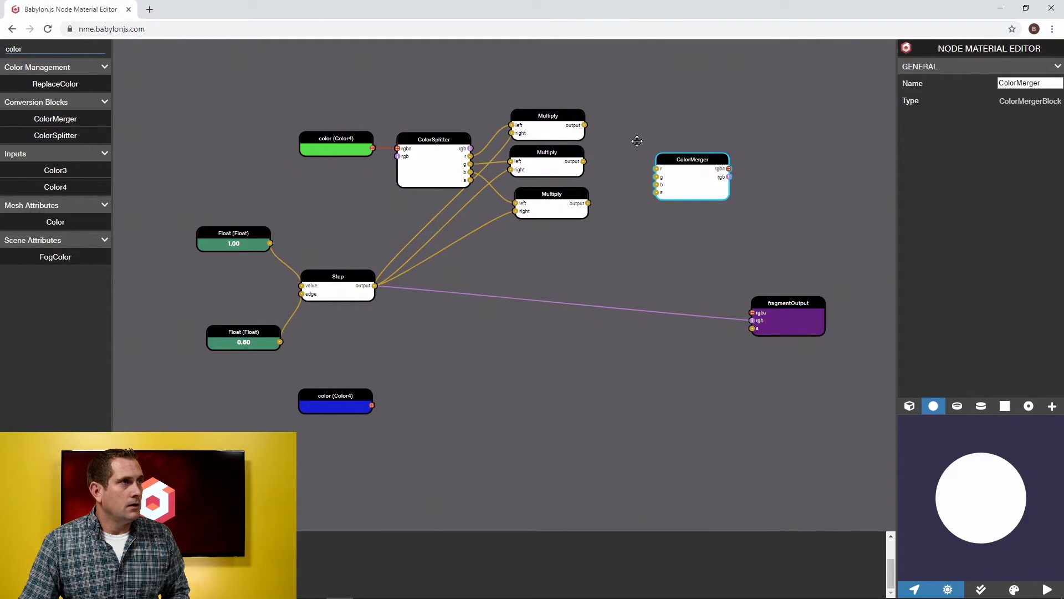
left_click_drag(585, 125, 654, 167)
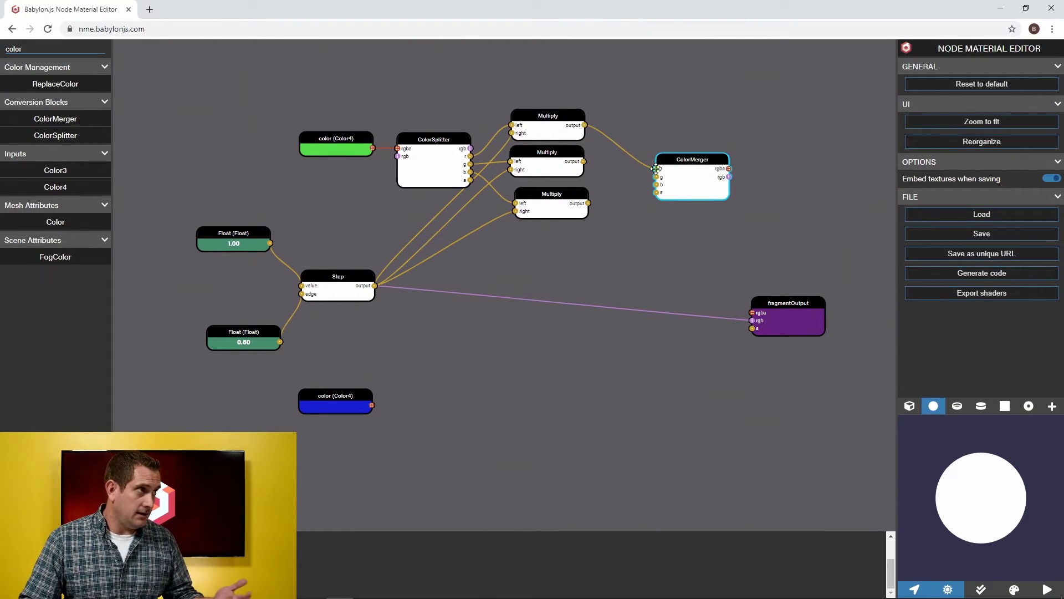
left_click_drag(583, 160, 656, 176)
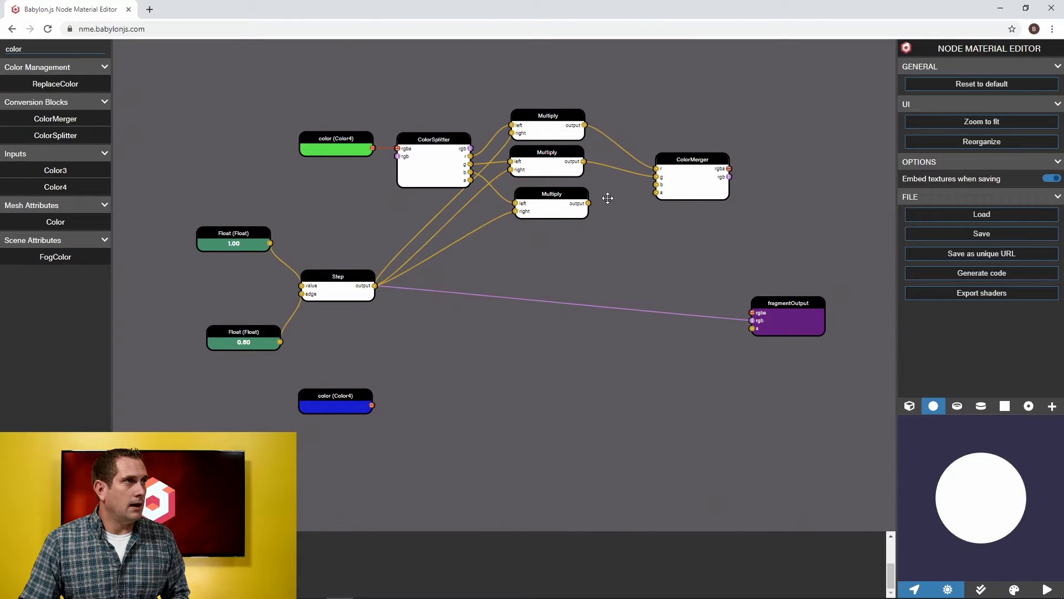
left_click_drag(588, 202, 656, 185)
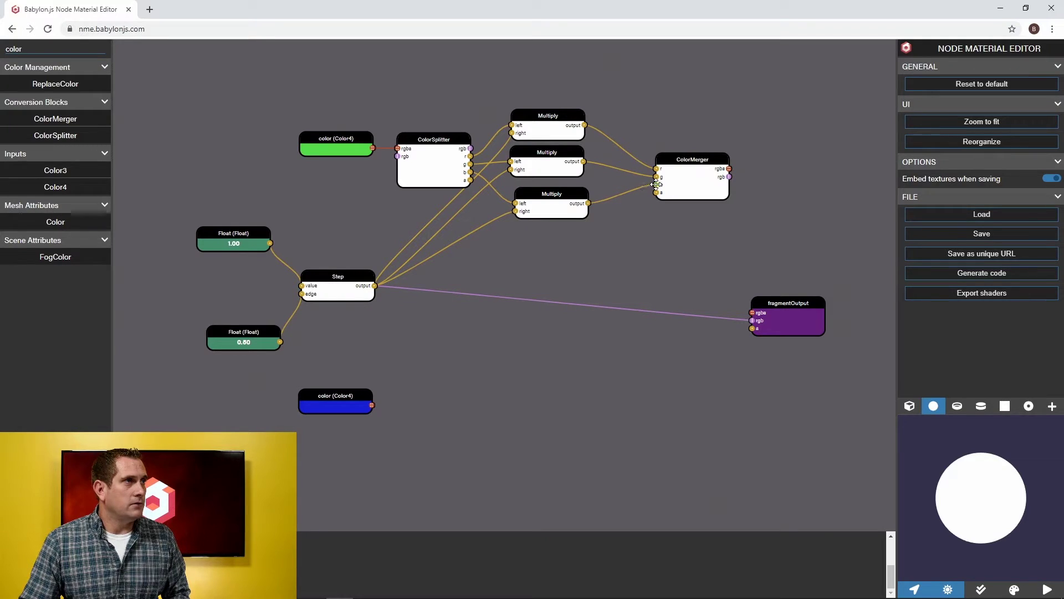
Lower the Float feeding the Step's value input to 0
left_click(257, 234)
left_click_drag(1056, 238, 1002, 246)
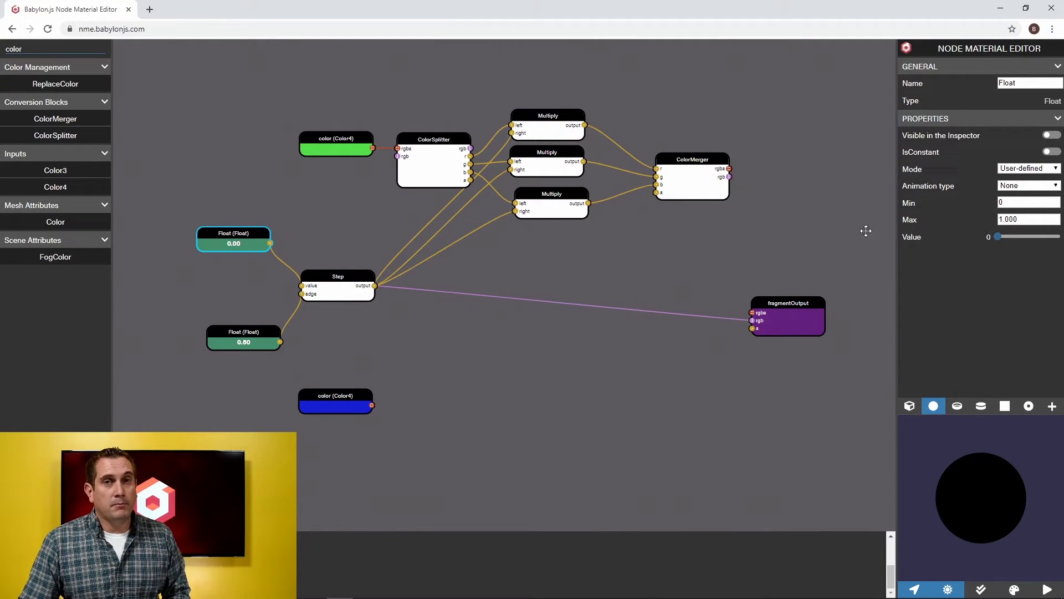
Replace the Step link into fragmentOutput with the ColorMerger's rgb output, and set the Float feeding the Step's value to 0.30
left_click_drag(731, 175, 752, 321)
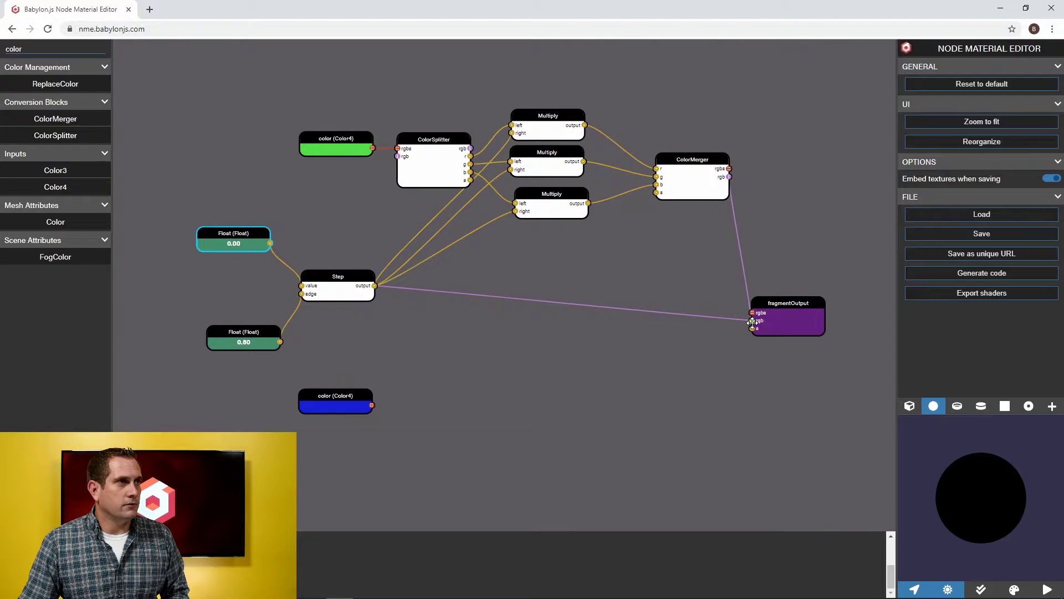
left_click(499, 297)
key("Delete")
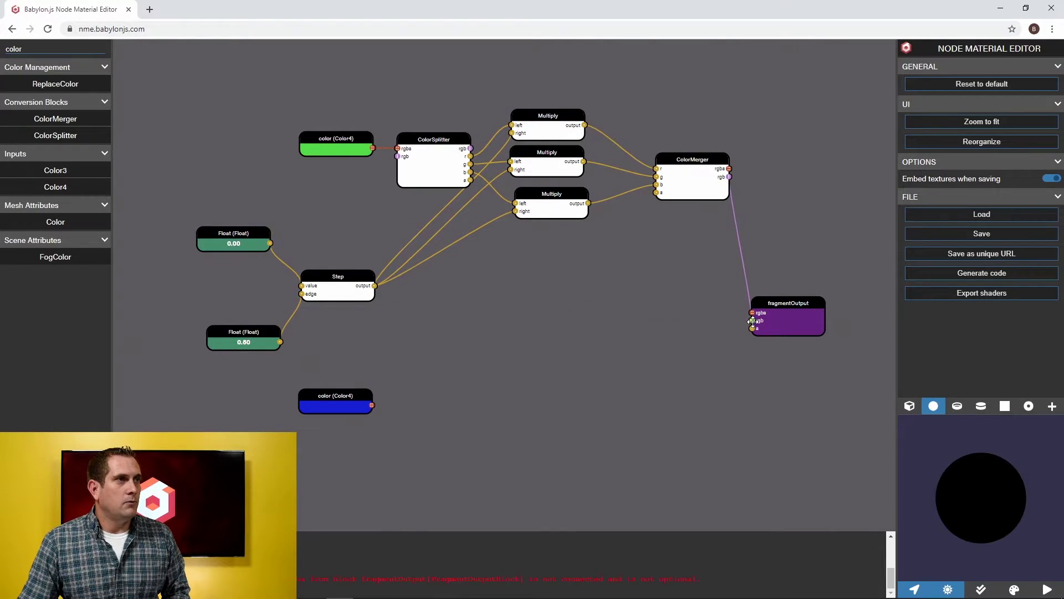
left_click(228, 237)
left_click_drag(996, 236, 1020, 238)
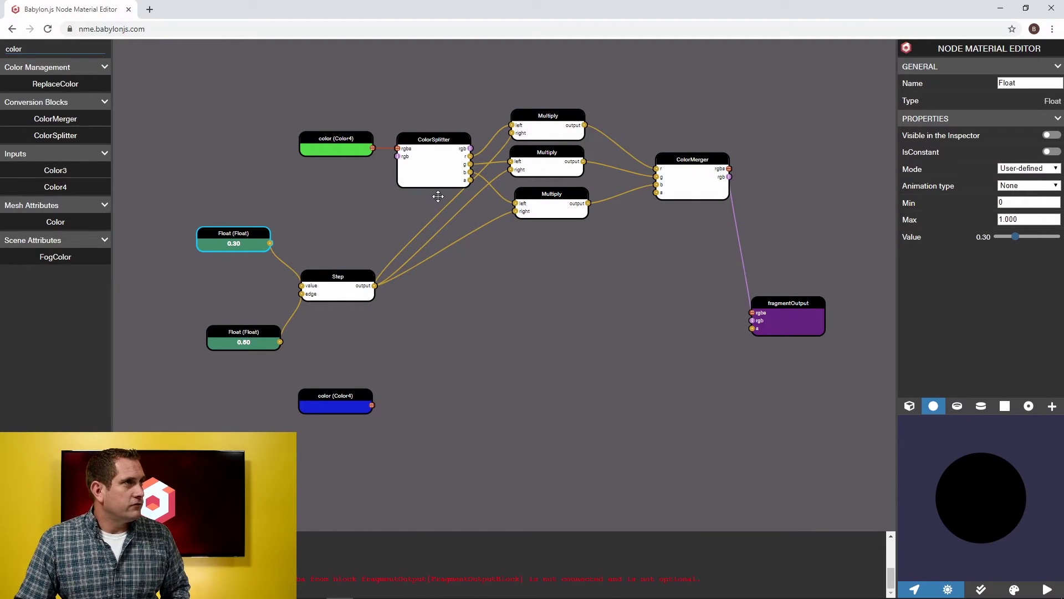
Duplicate the ColorSplitter, the three Multiply nodes and the ColorMerger, and place the copies beside the blue color node
left_click(441, 168)
left_click(510, 139)
left_click(534, 119)
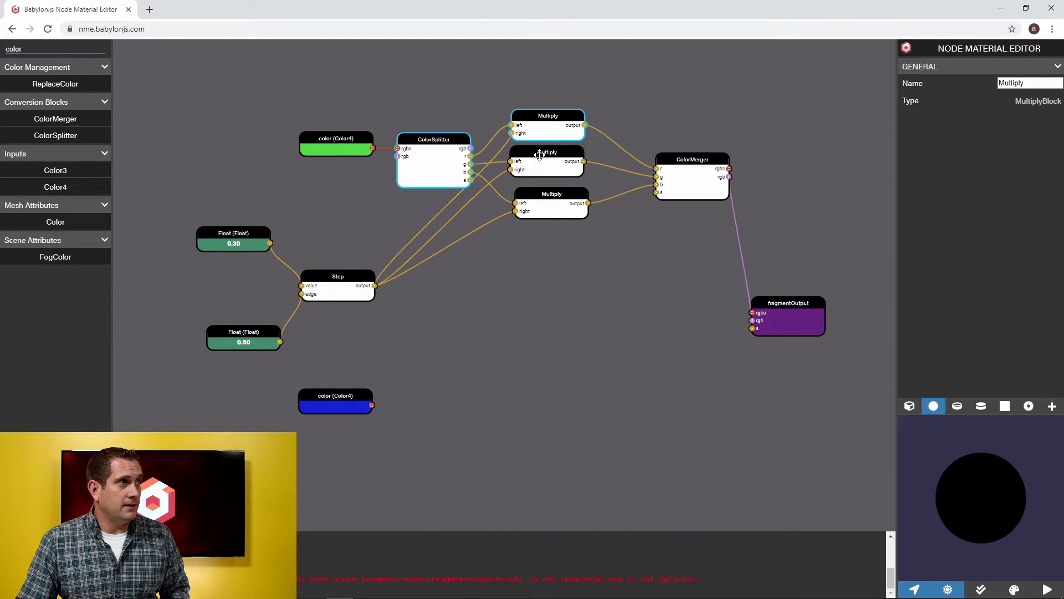
left_click(540, 158, "ctrl")
left_click(549, 204, "ctrl")
left_click(696, 170, "ctrl")
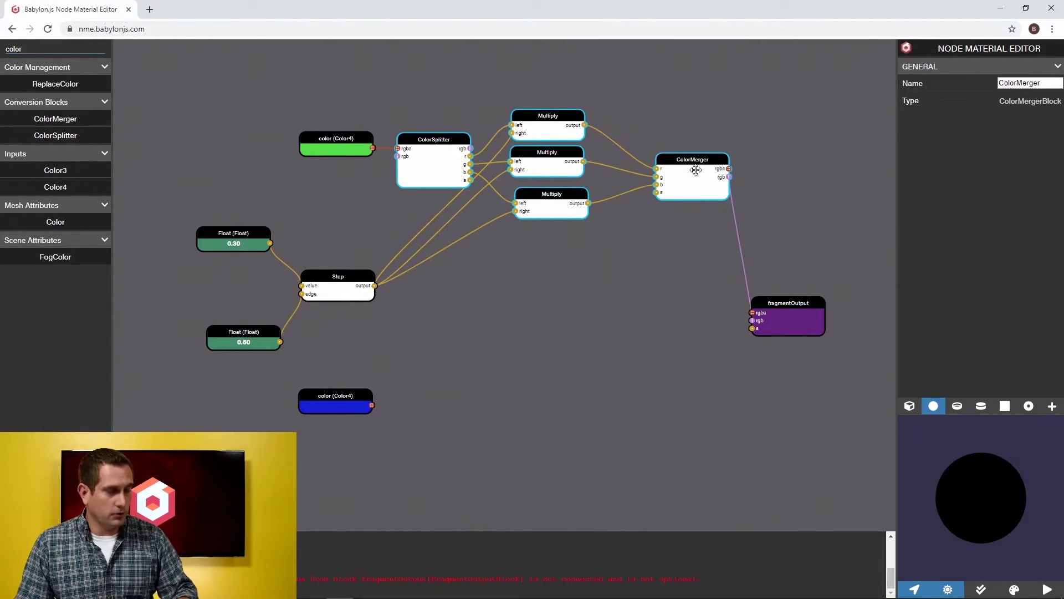
left_click(688, 417)
key("ctrl+v")
left_click_drag(725, 367, 651, 347)
left_click_drag(535, 327, 854, 485, "ctrl")
left_click_drag(725, 390, 507, 352)
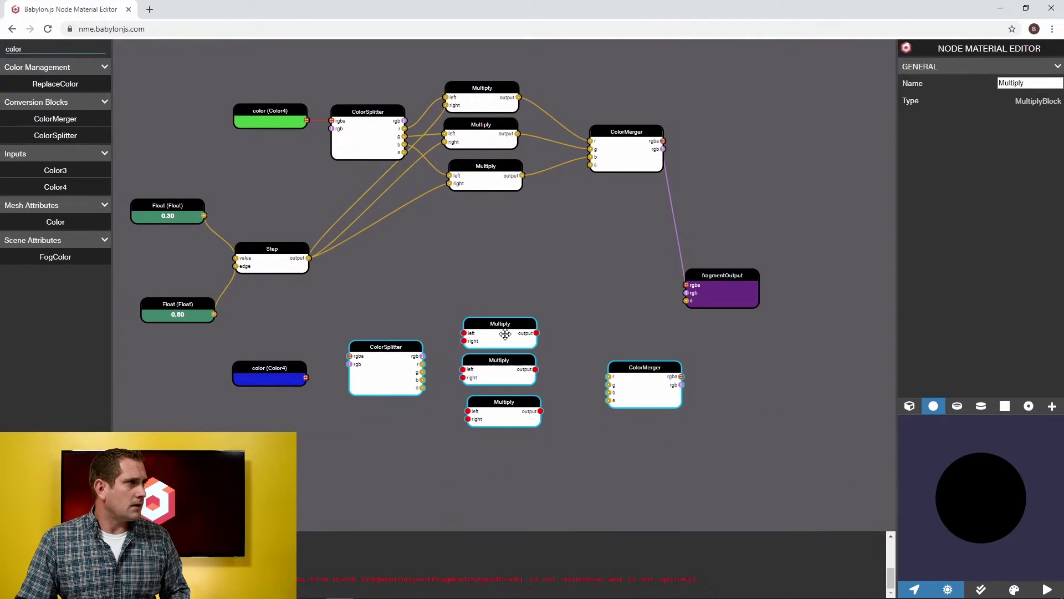
left_click(330, 353)
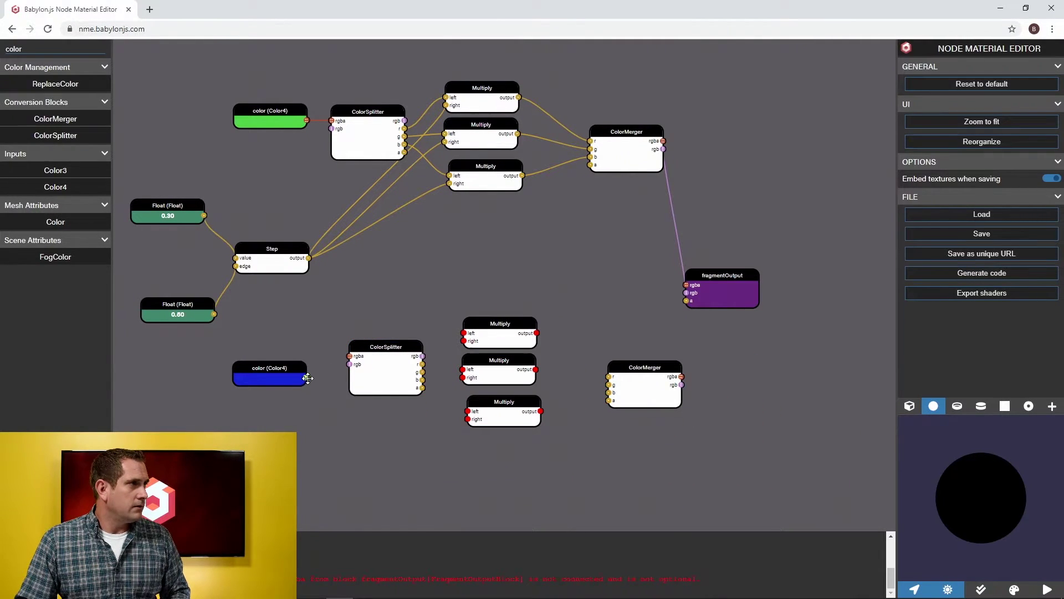
Connect the blue color to the copied ColorSplitter's rgba input and its r, g and b outputs to the copied Multiply nodes' left inputs
left_click_drag(306, 377, 350, 356)
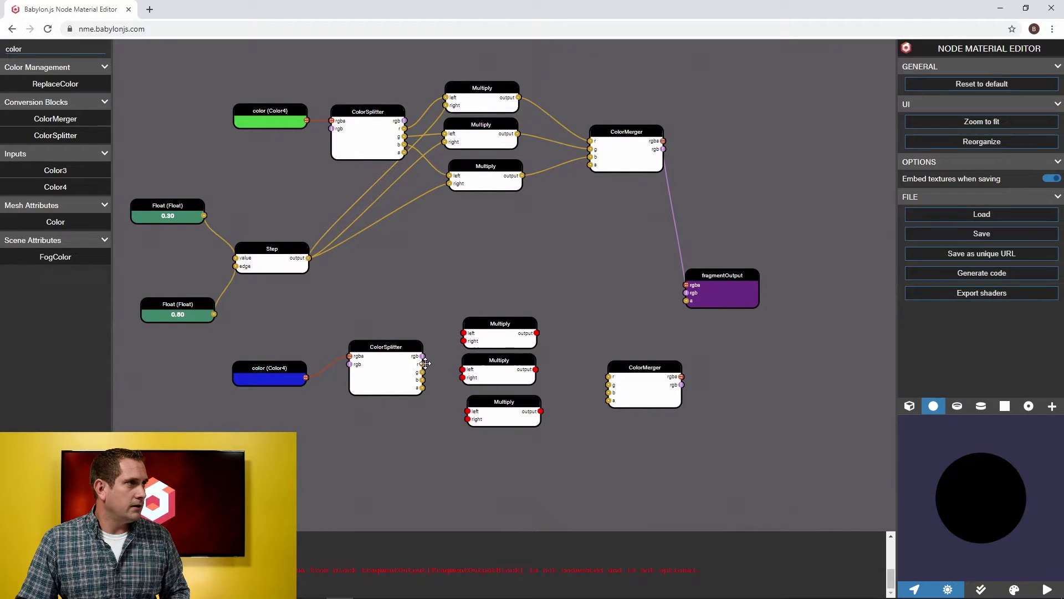
left_click_drag(422, 363, 464, 333)
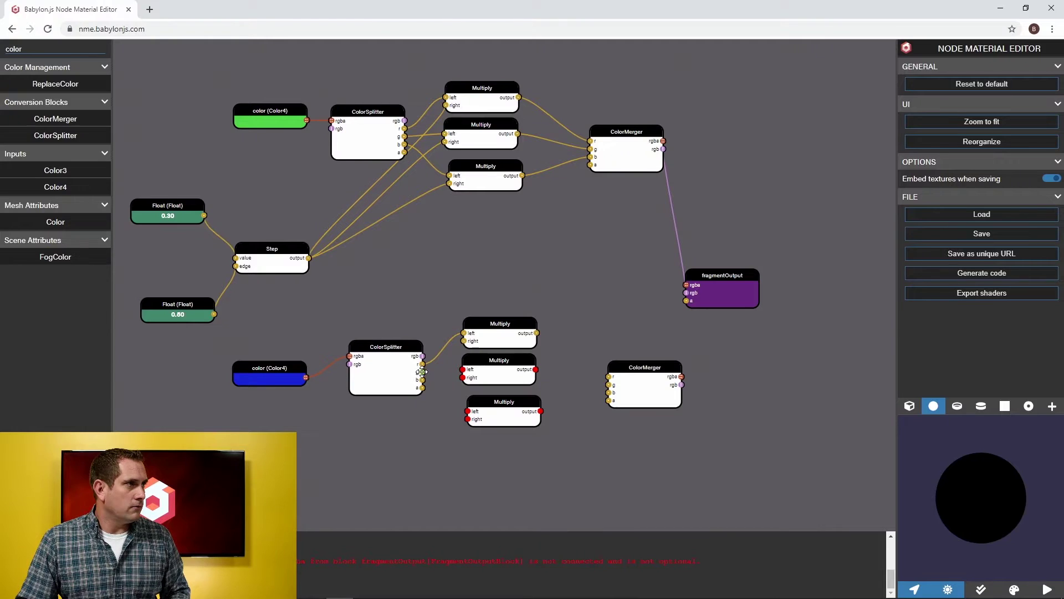
left_click_drag(422, 371, 468, 412)
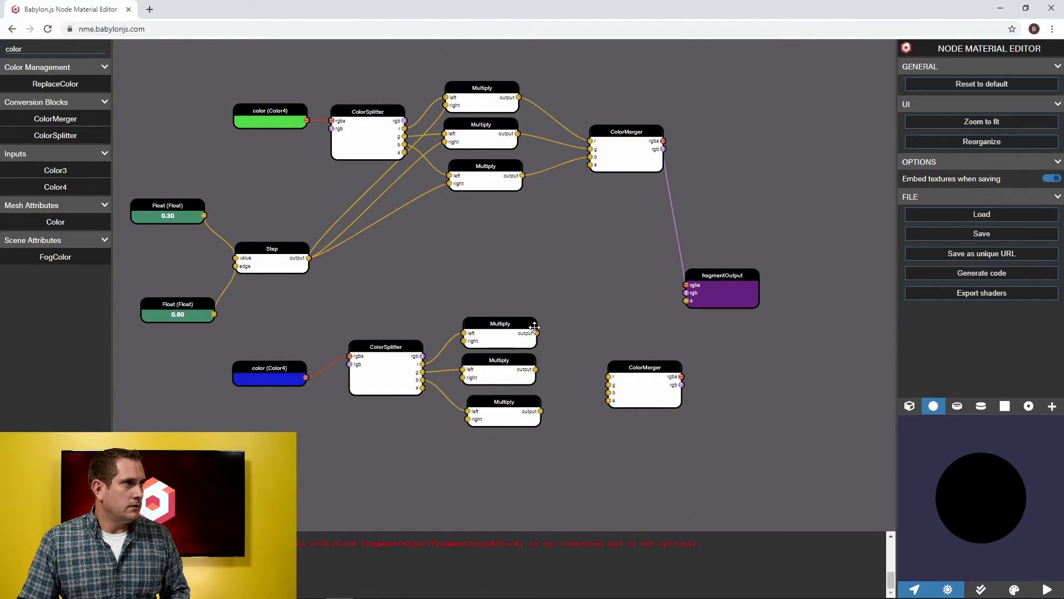
Connect the outputs of the three copied Multiply nodes to the copied ColorMerger's r, g and b inputs
left_click_drag(535, 331, 611, 376)
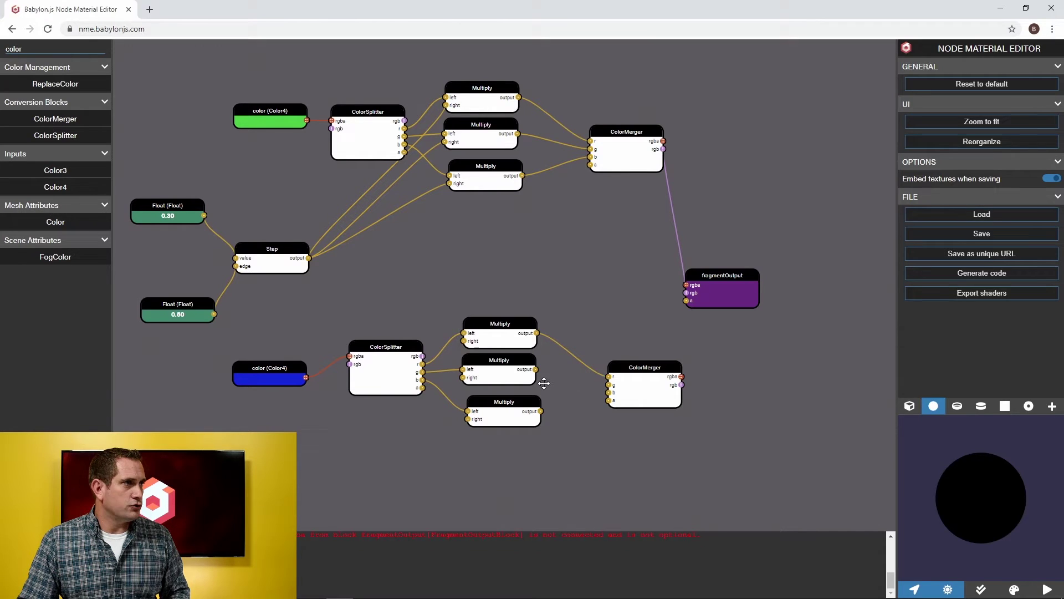
left_click_drag(537, 371, 608, 386)
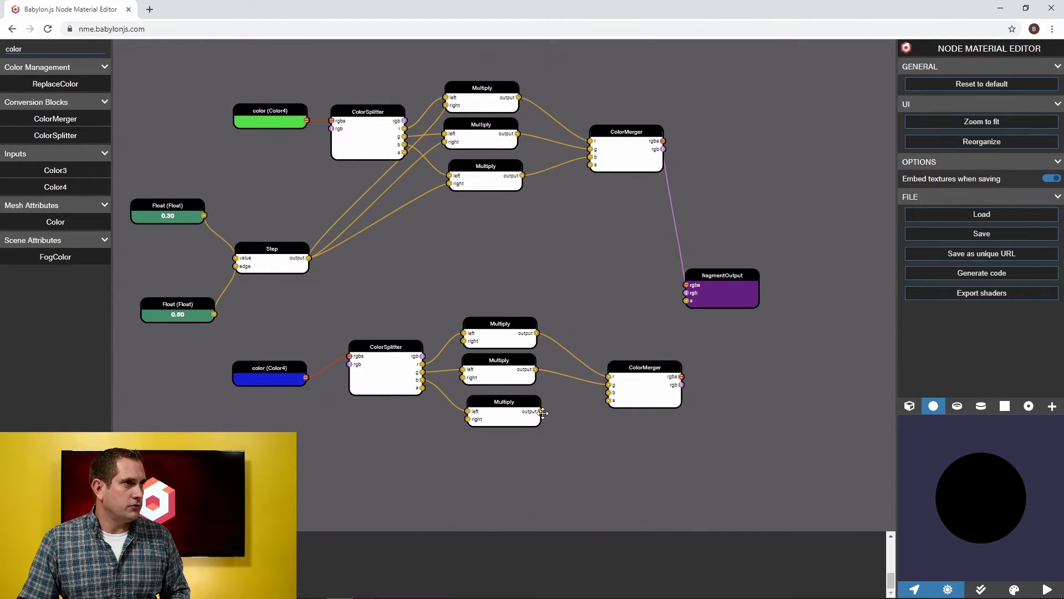
left_click_drag(541, 411, 608, 393)
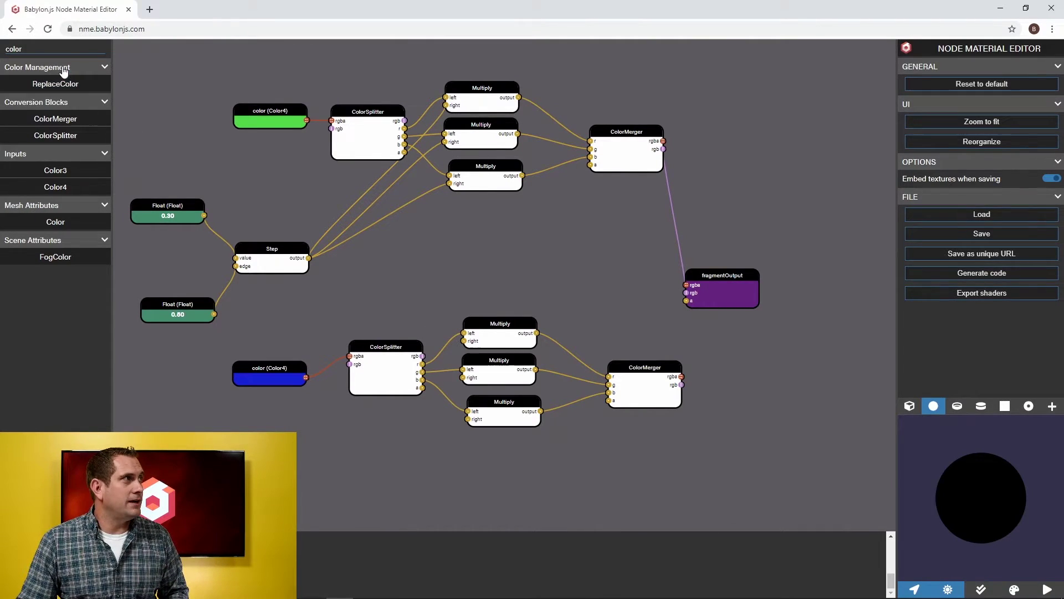
Find the Subtract block, add it between the two color branches, and connect the Step output to its left input
double_click(57, 50)
type("su")
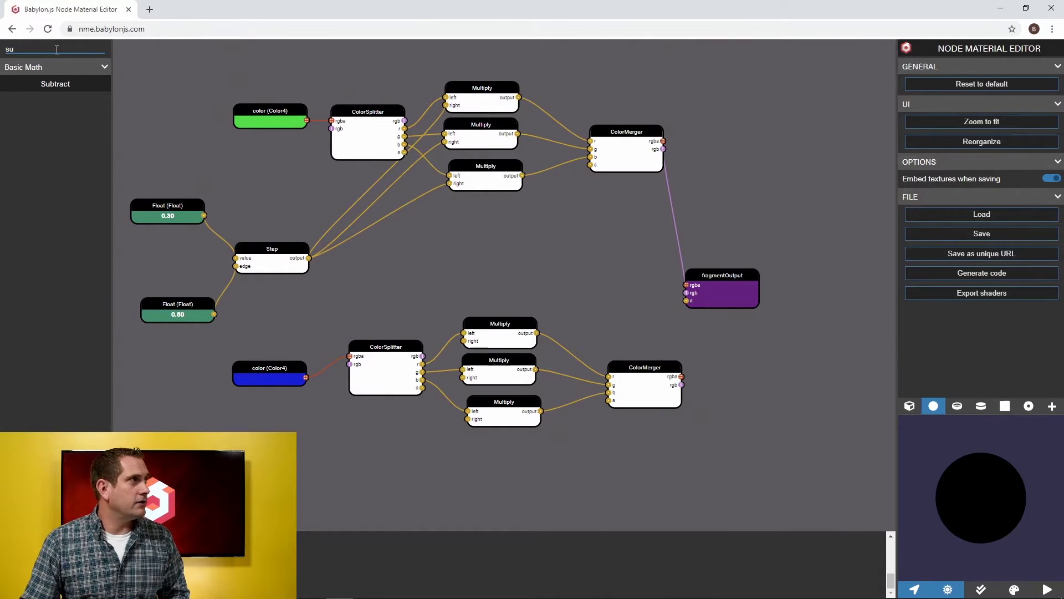
left_click_drag(55, 84, 397, 281)
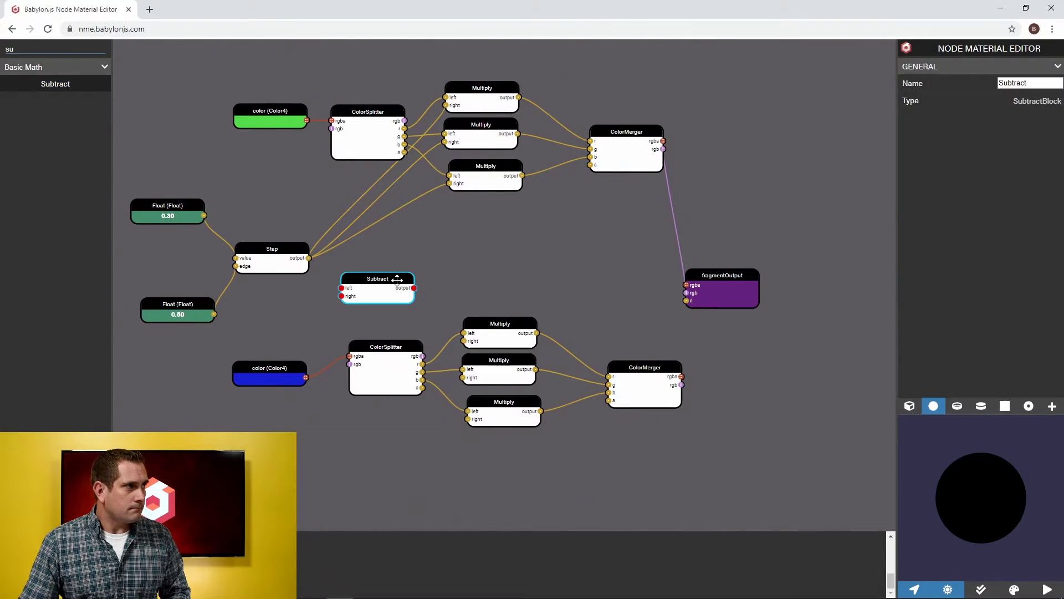
left_click(327, 270)
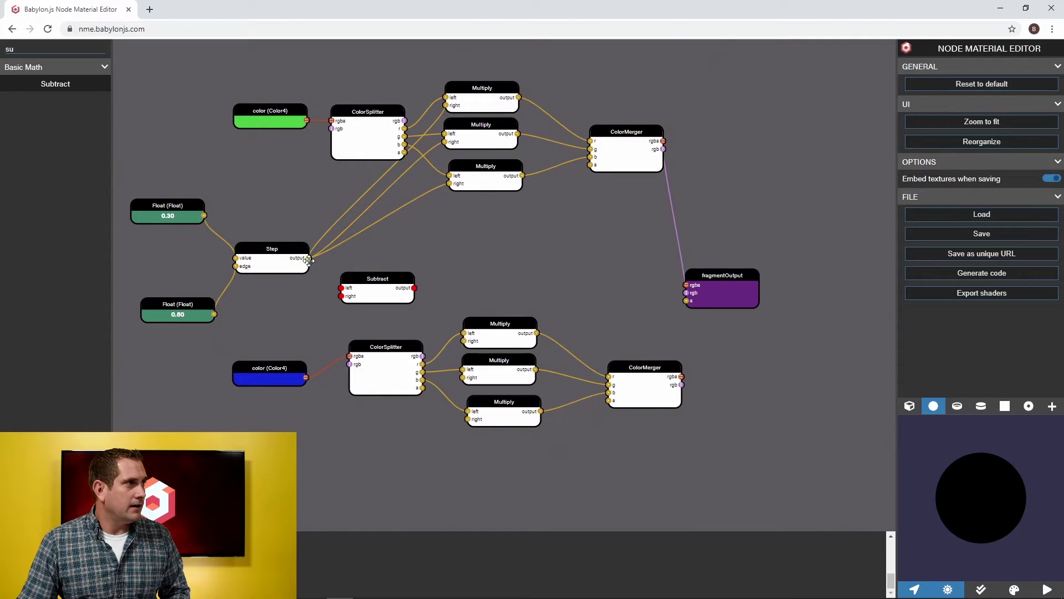
left_click_drag(310, 258, 299, 288)
Select the Float on the Subtract node's right input and set its value to 1
left_click(303, 292)
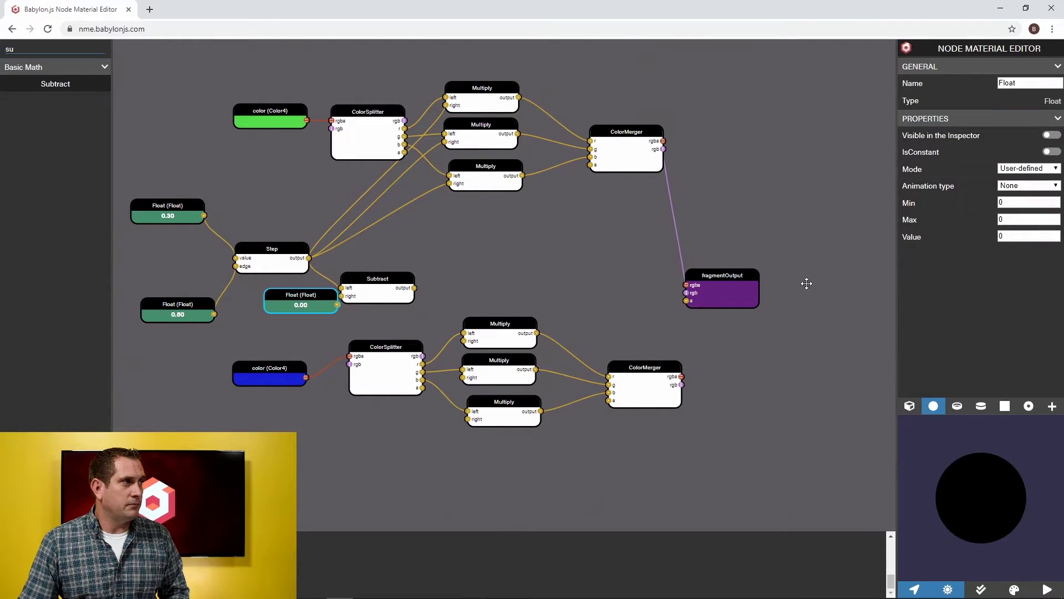
left_click(1006, 237)
type("1")
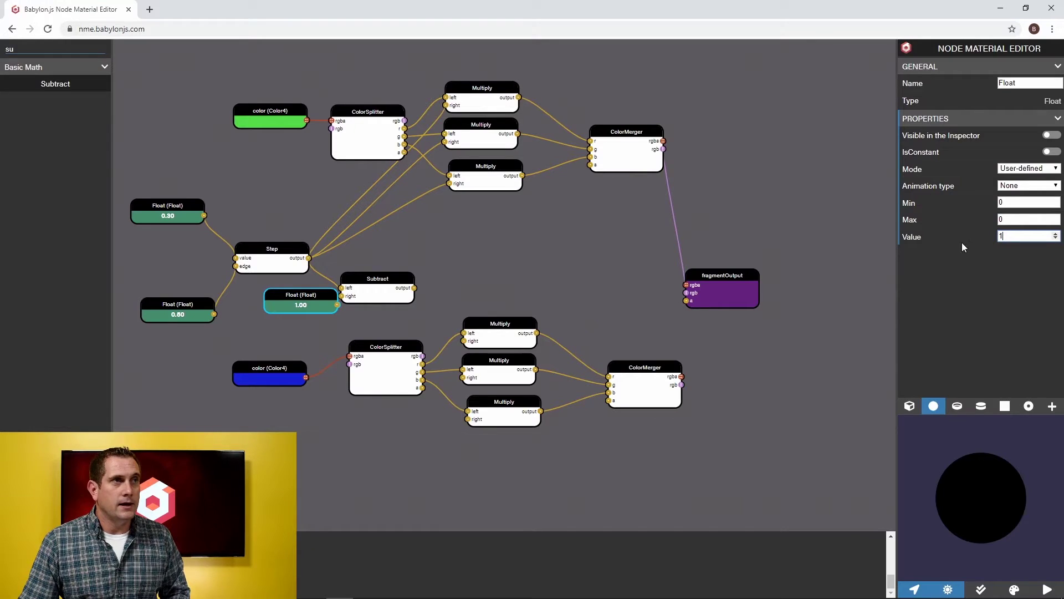
Reposition the Subtract node and its 1.00 Float, and connect that Float to the Subtract's left input
left_click(556, 267)
left_click_drag(363, 281, 315, 289)
left_click(315, 289)
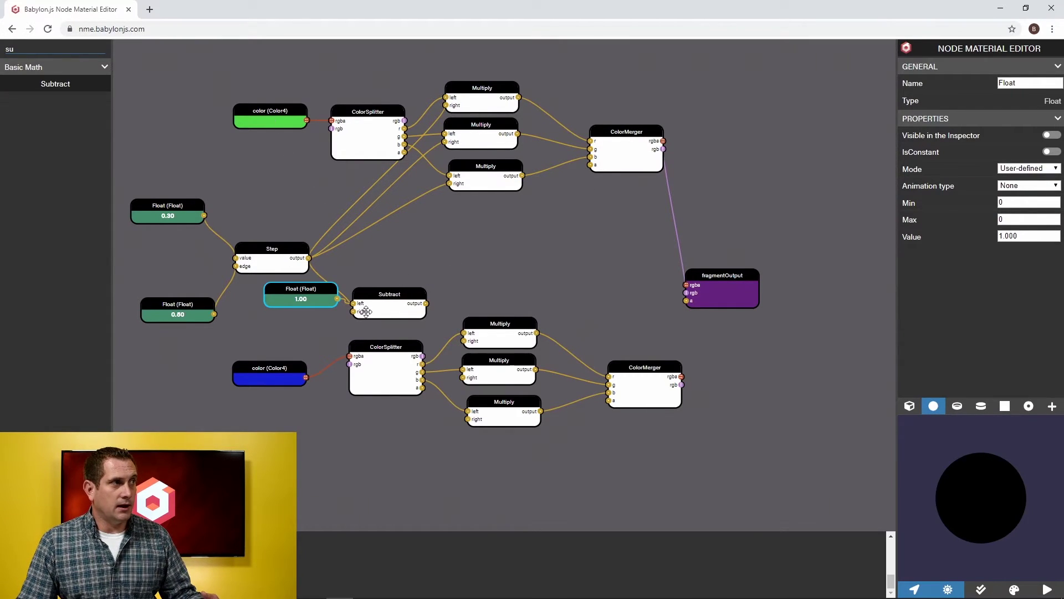
left_click_drag(339, 298, 355, 304)
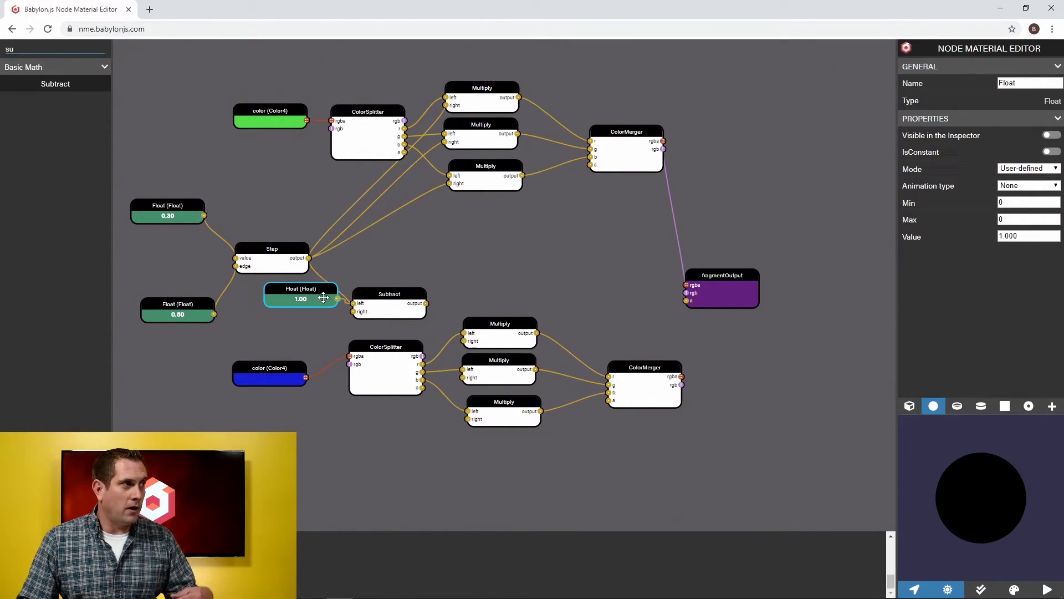
Connect the Subtract node's output to the right input of each of the three Multiply nodes in the blue branch
left_click(407, 297)
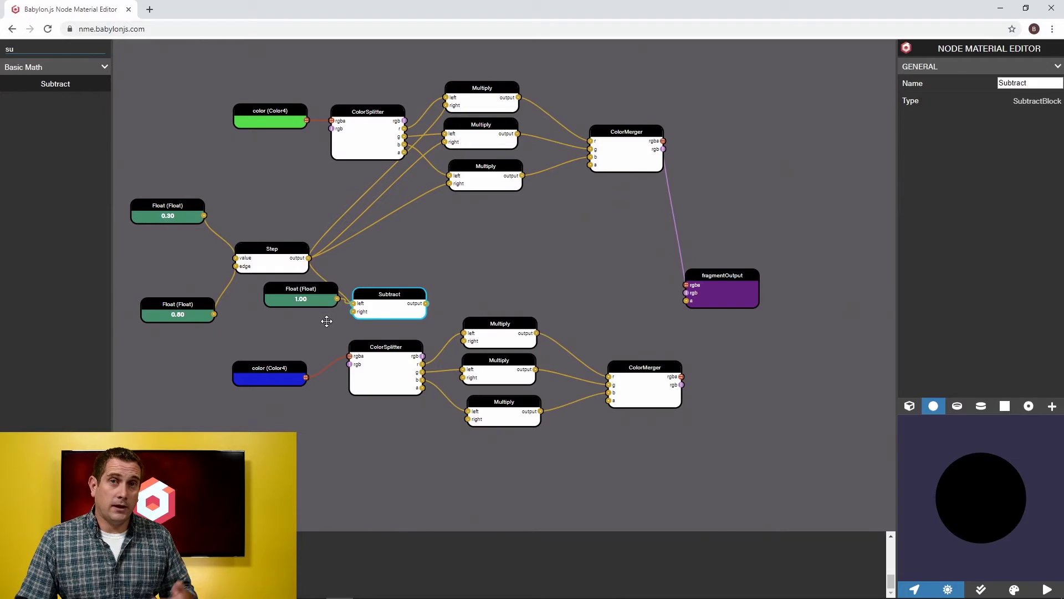
left_click_drag(425, 302, 464, 341)
left_click(432, 308)
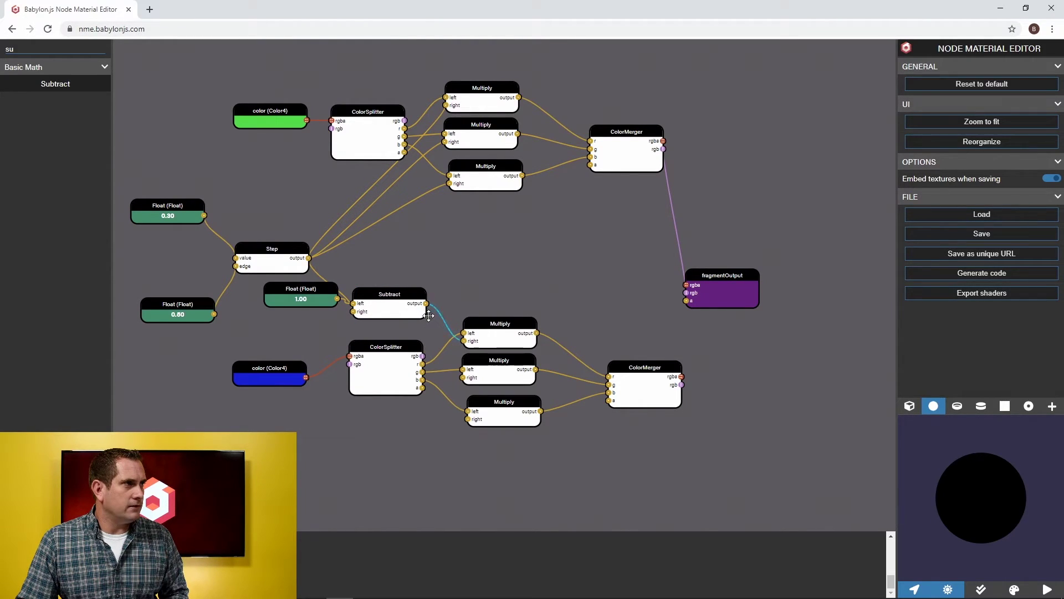
left_click_drag(425, 303, 461, 378)
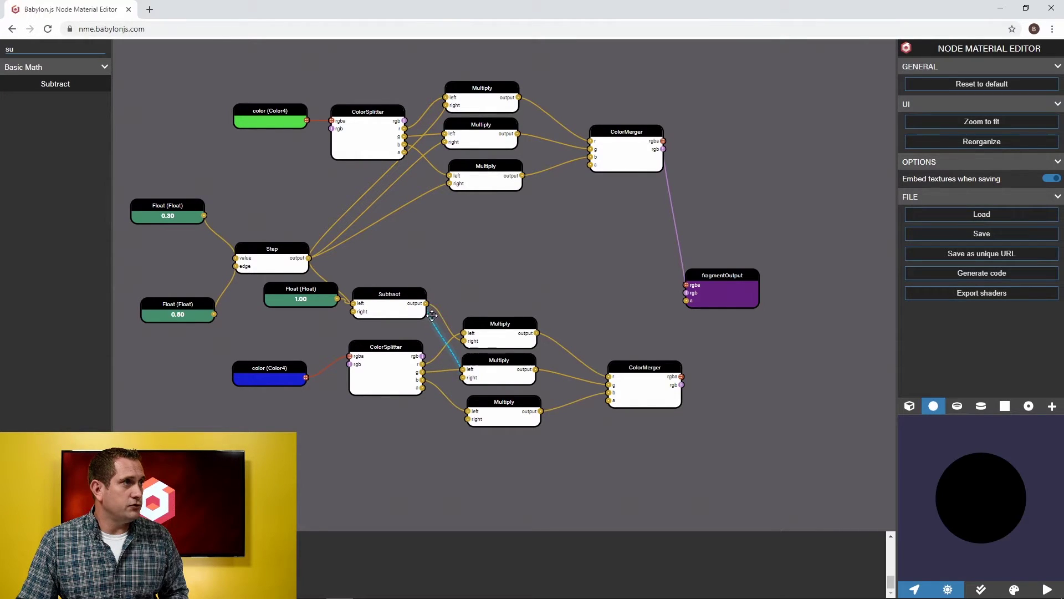
left_click_drag(426, 303, 464, 419)
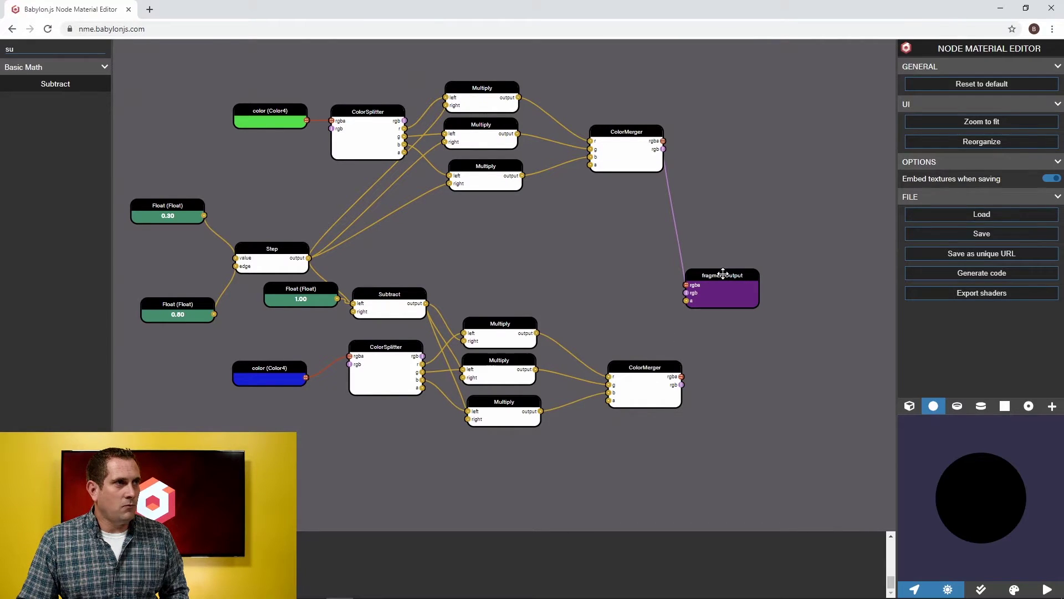
Connect the blue branch ColorMerger's rgb output to the repositioned fragmentOutput's rgb input, and set the Float on Step's value input to 0
left_click_drag(723, 273, 825, 258)
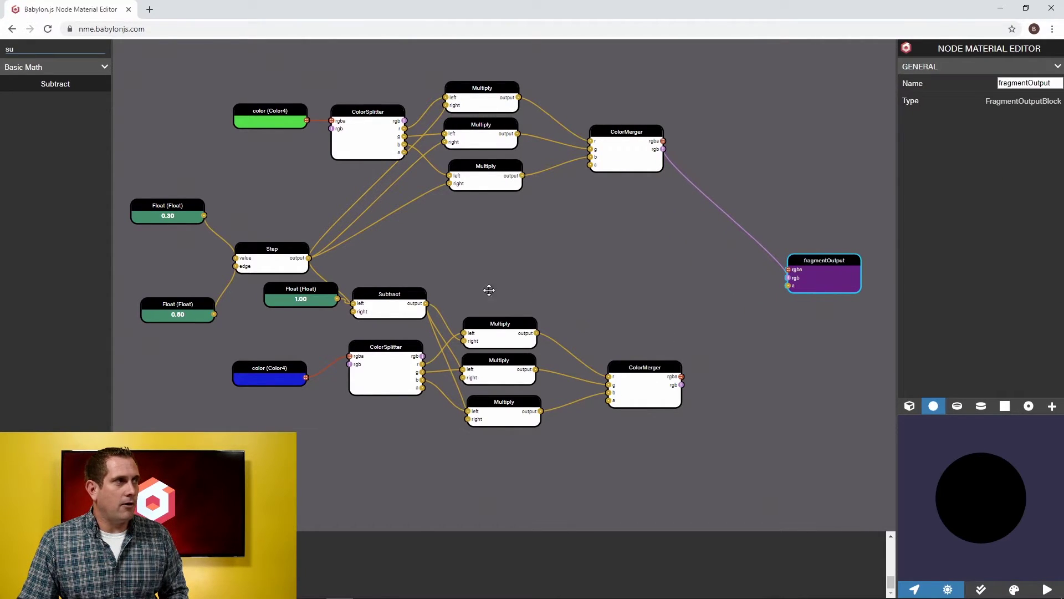
left_click(186, 217)
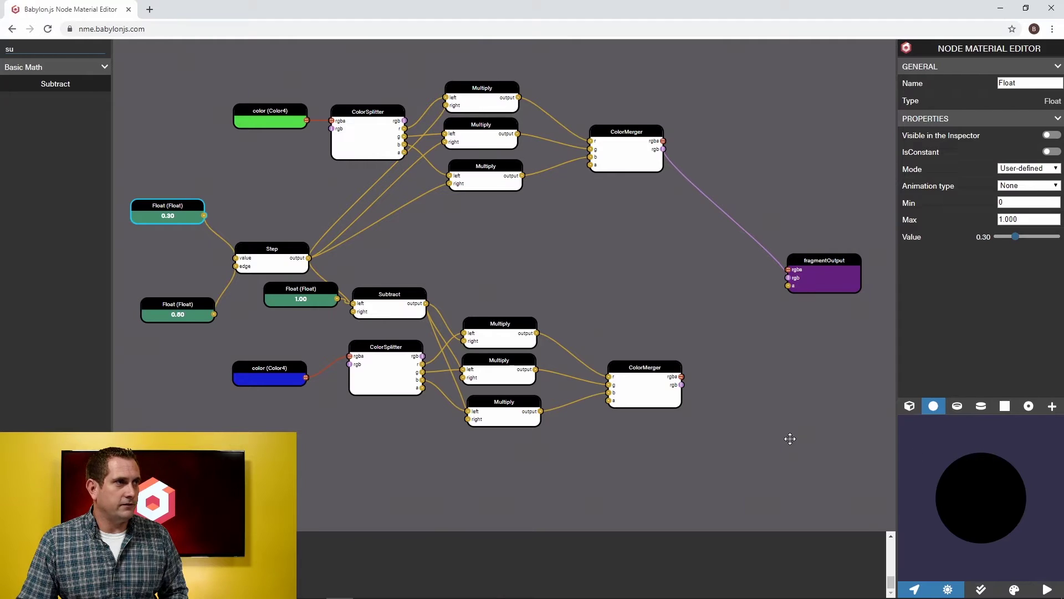
left_click_drag(683, 387, 787, 277)
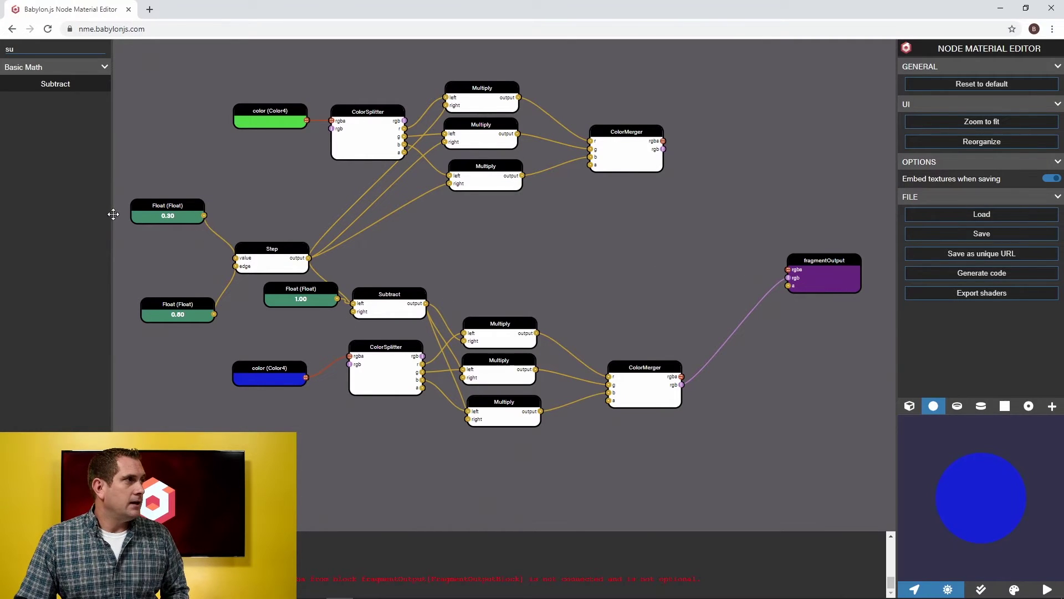
left_click(149, 204)
left_click_drag(1016, 244, 943, 258)
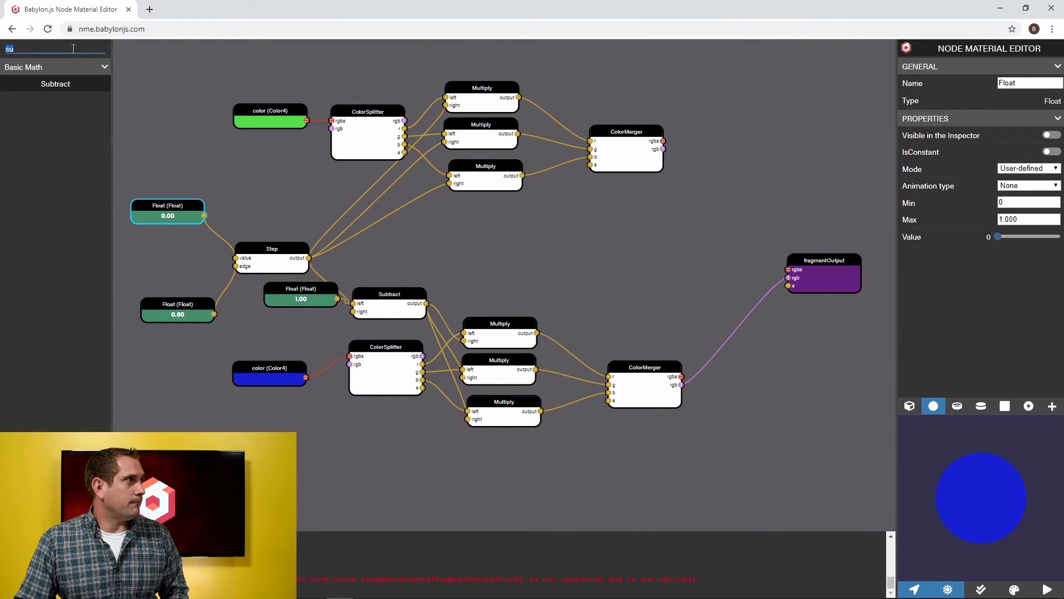
Add an Add block before fragmentOutput, feed both ColorMergers' rgb outputs into it, and connect its output to fragmentOutput's rgb input
type("add")
left_click_drag(72, 83, 750, 246)
left_click_drag(664, 150, 696, 246)
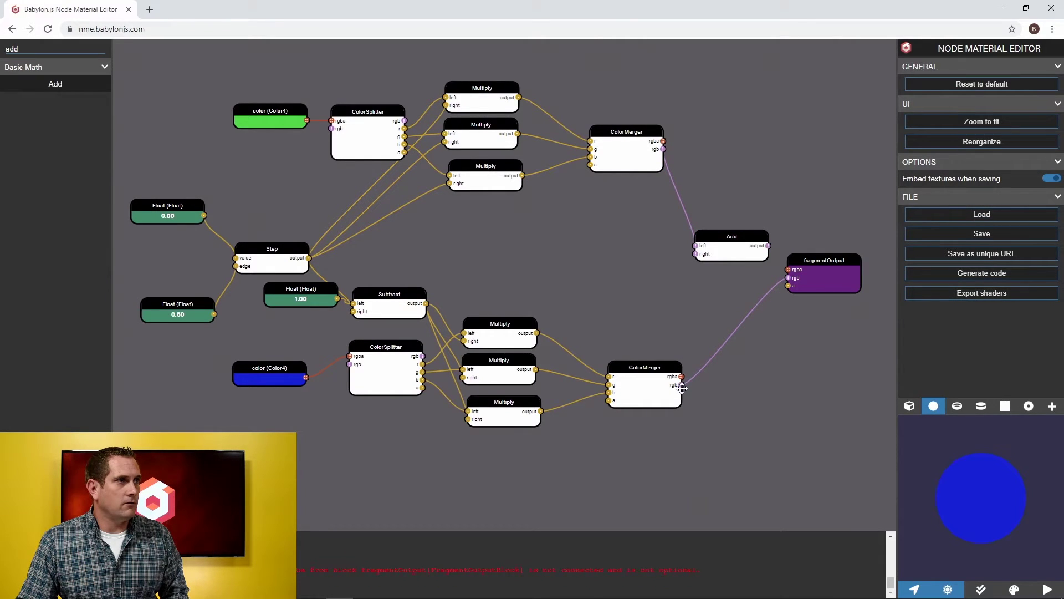
left_click_drag(683, 383, 696, 255)
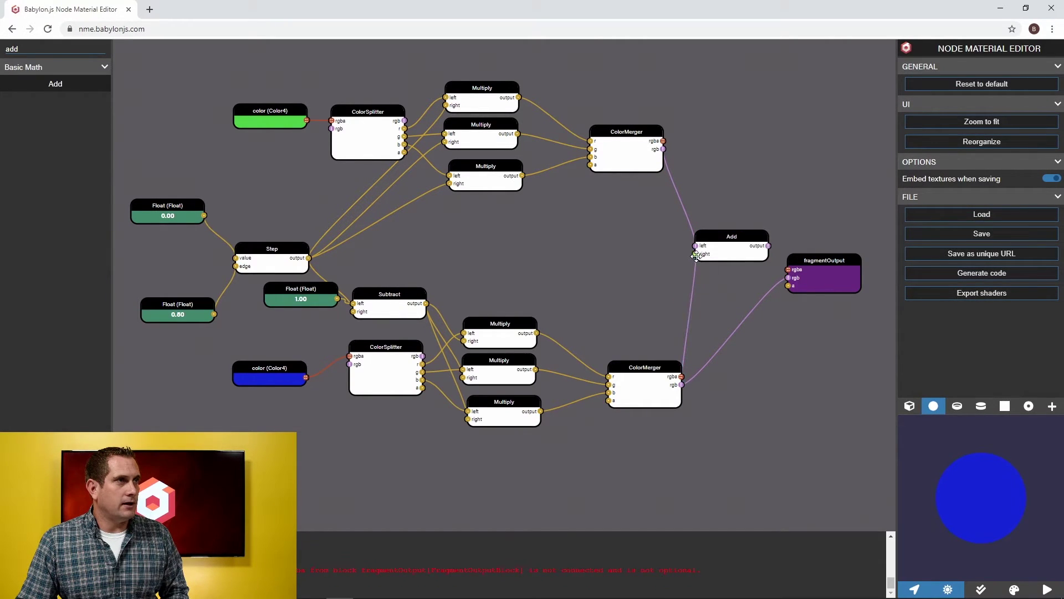
left_click_drag(768, 245, 839, 256)
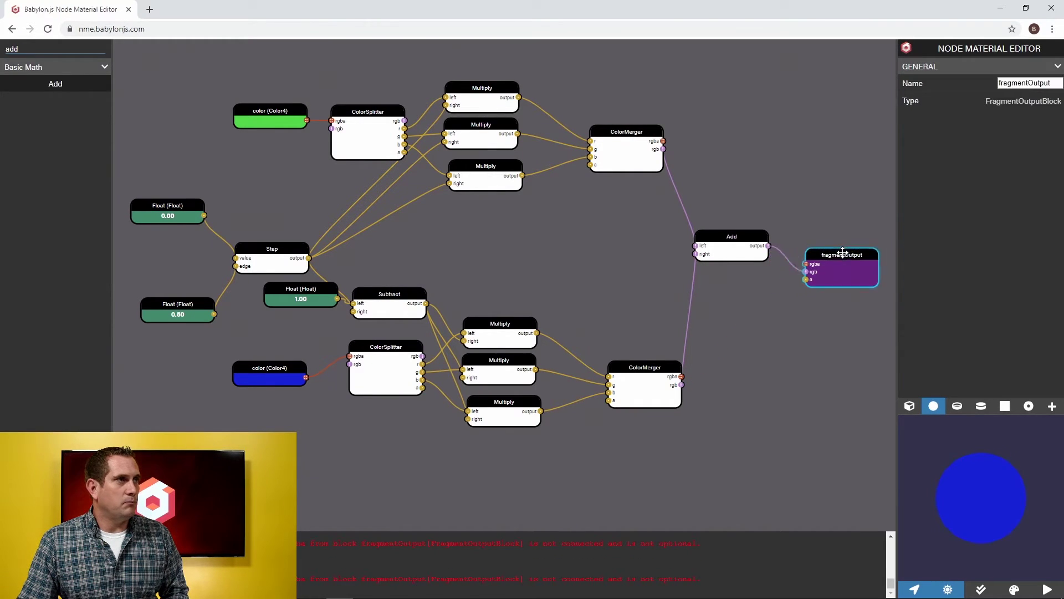
Set the Float on the Step node's value input to 0.80
left_click(186, 205)
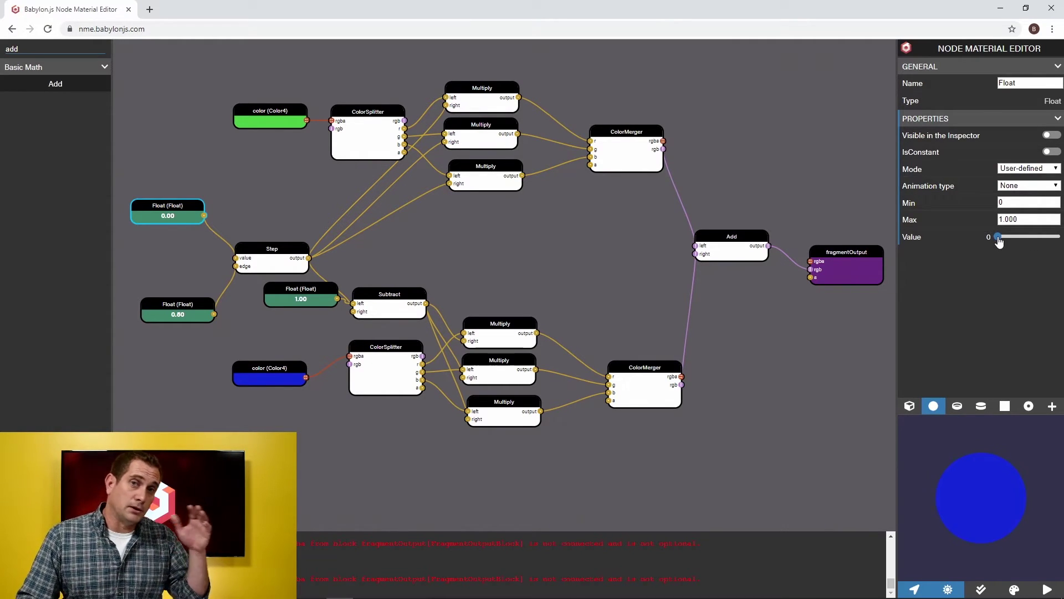
left_click_drag(998, 240, 1046, 241)
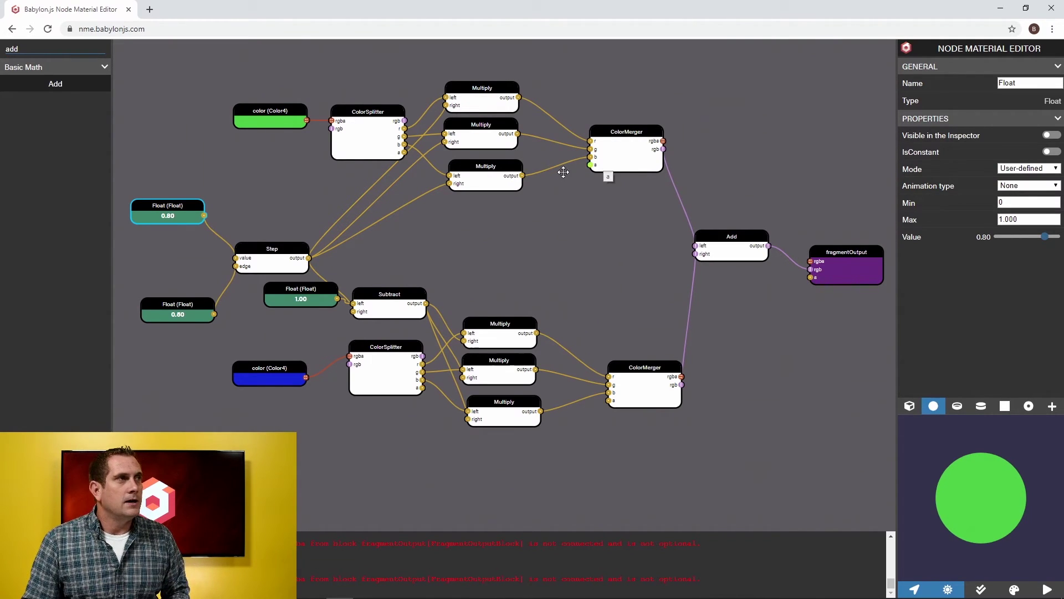
left_click(267, 113)
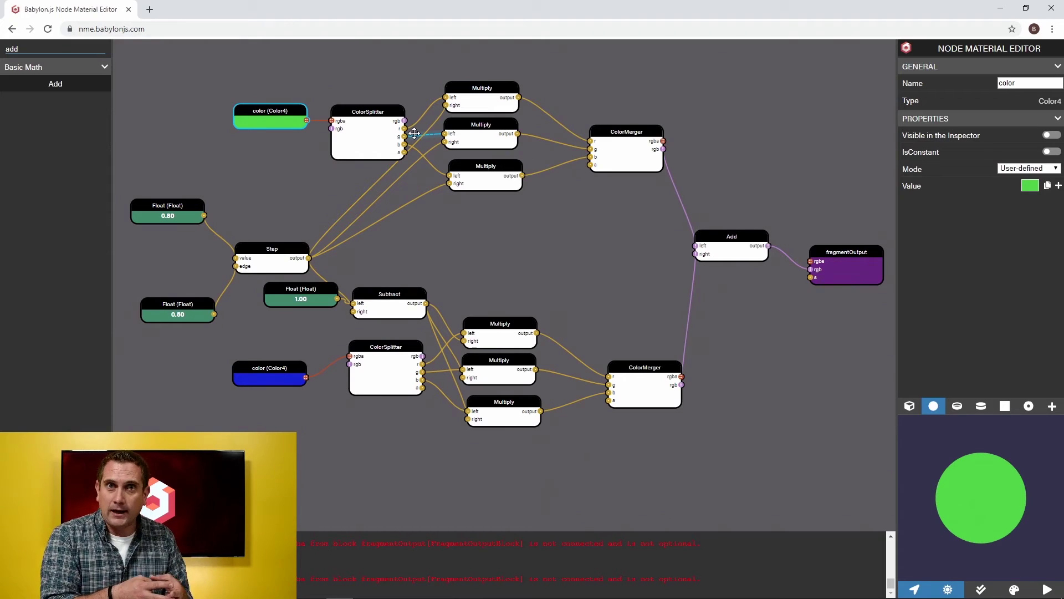
left_click(411, 67)
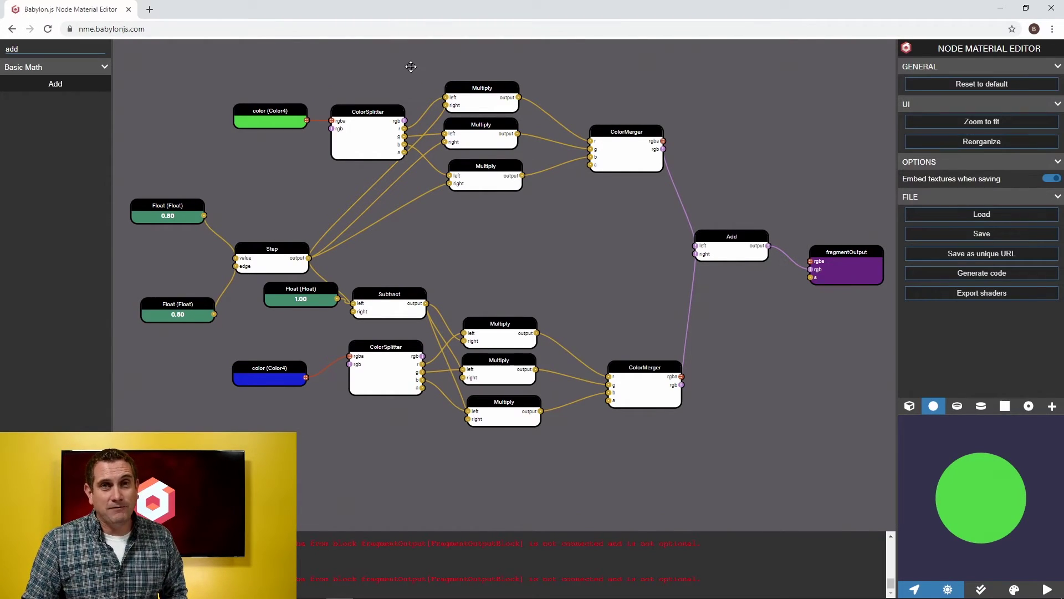
Delete the green branch's ColorSplitter, its three Multiply nodes and its ColorMerger
left_click(361, 140)
left_click(474, 97, "ctrl")
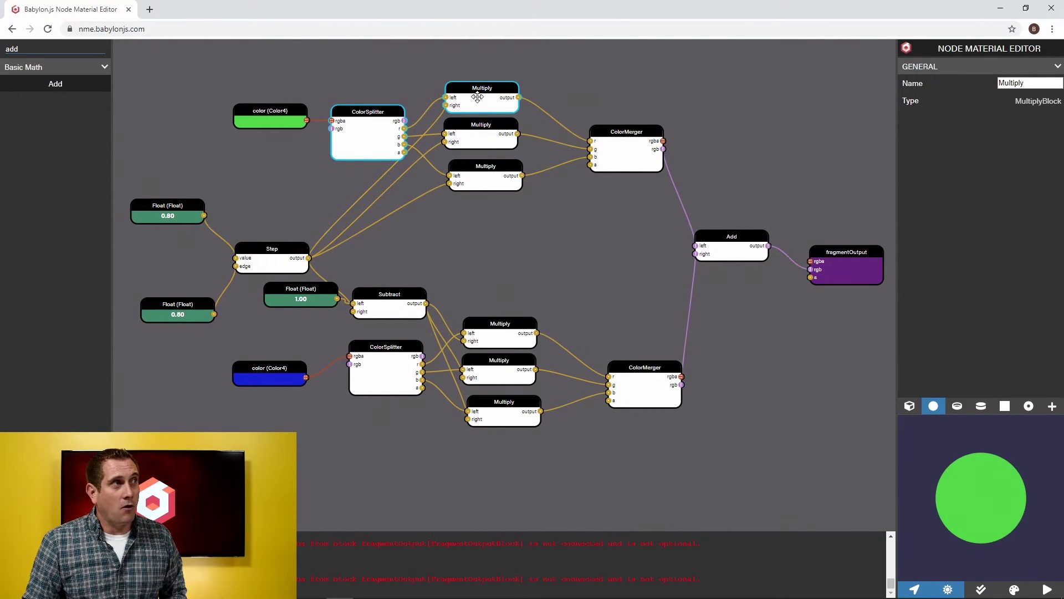
left_click(482, 139, "ctrl")
left_click(487, 183, "ctrl")
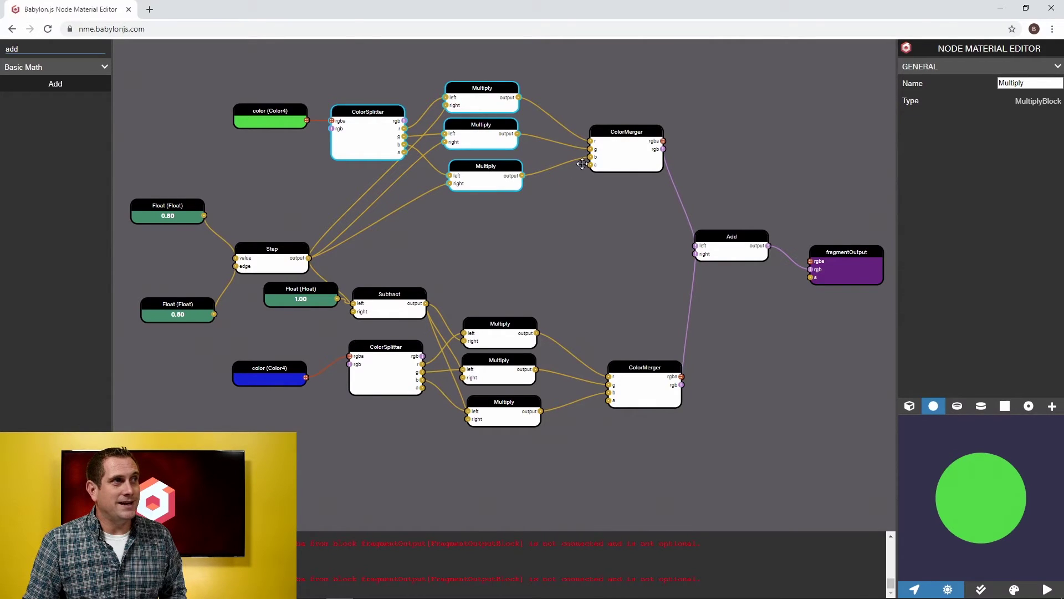
left_click(615, 156, "ctrl")
key("Delete")
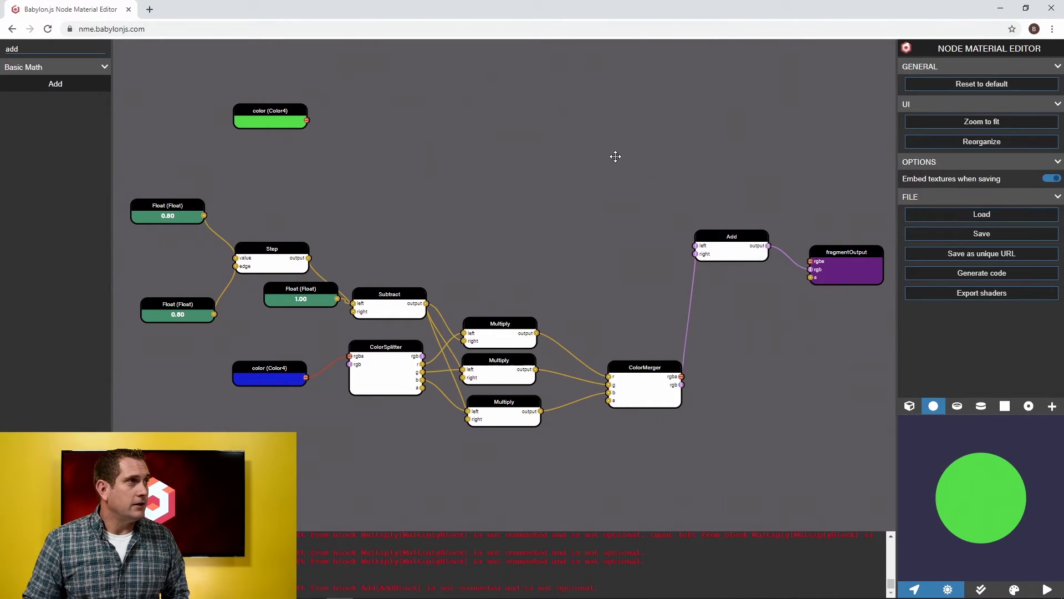
Add a Scale block beside the green color node, connecting the green color to its input and the Step output to its factor
left_click(29, 46)
key("BackSpace")
key("BackSpace")
key("BackSpace")
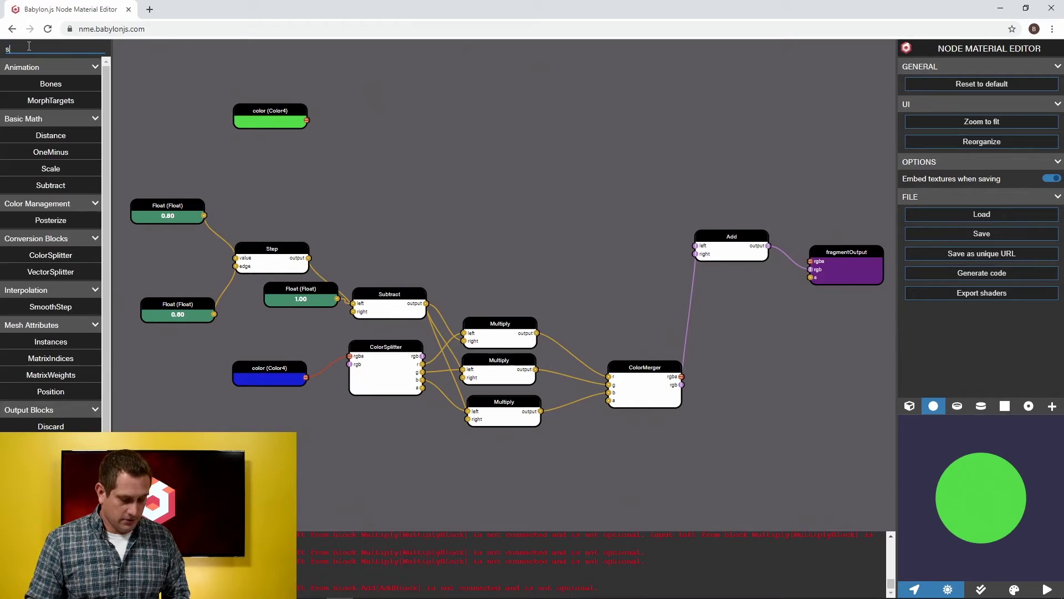
type("sca")
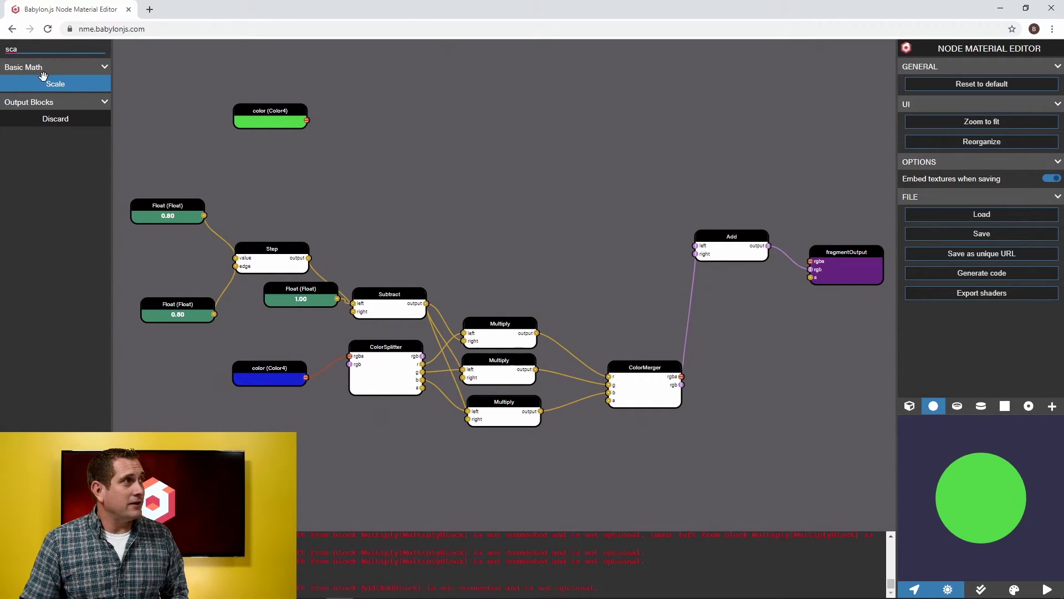
left_click_drag(57, 83, 421, 167)
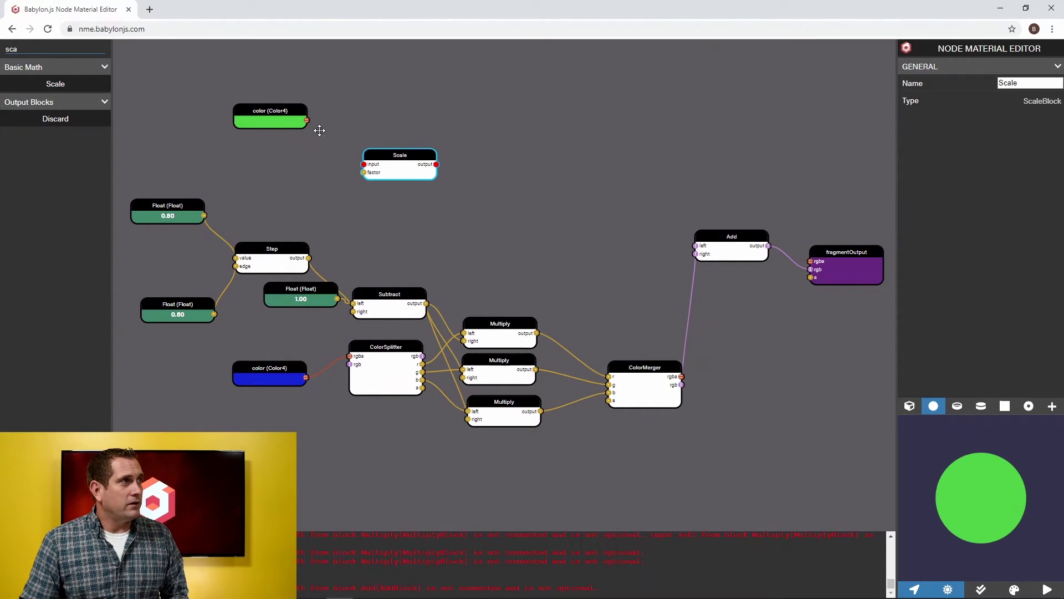
left_click_drag(307, 120, 413, 143)
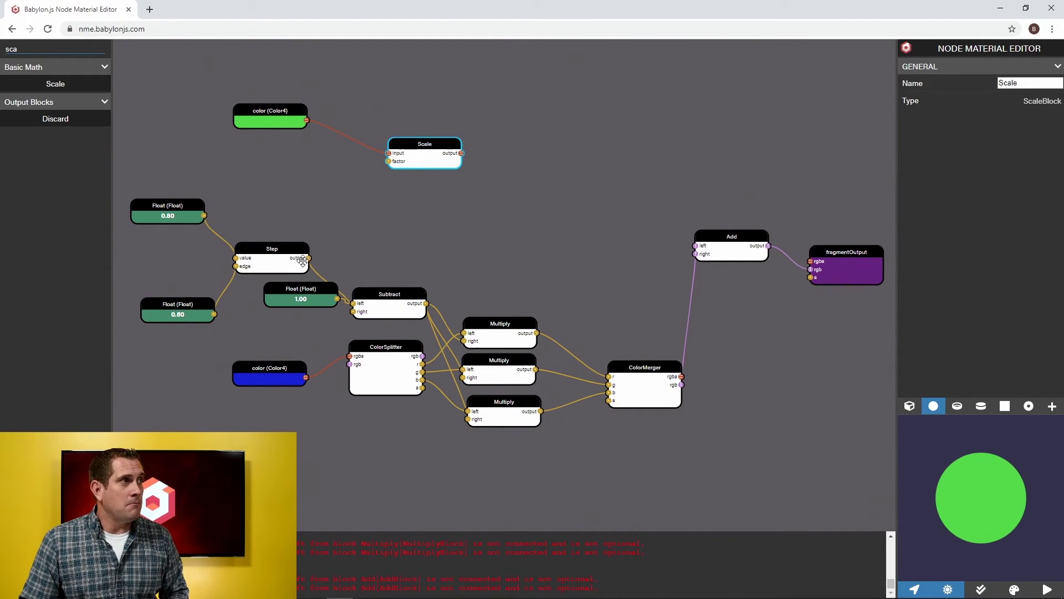
left_click_drag(308, 257, 386, 161)
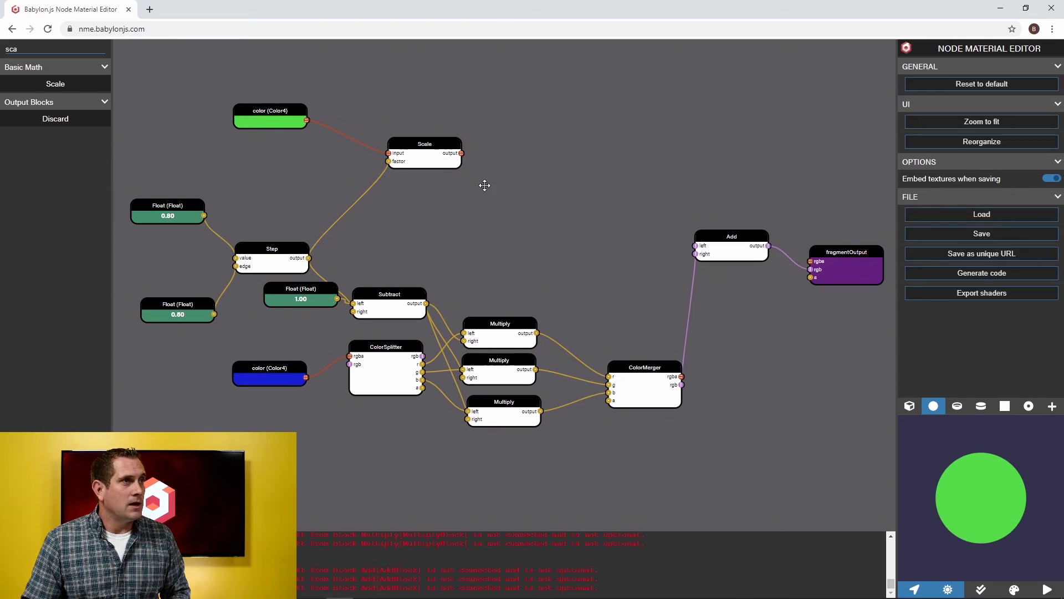
Remove the Add node's connections to fragmentOutput and to the blue branch's ColorMerger
left_click(781, 252, "alt")
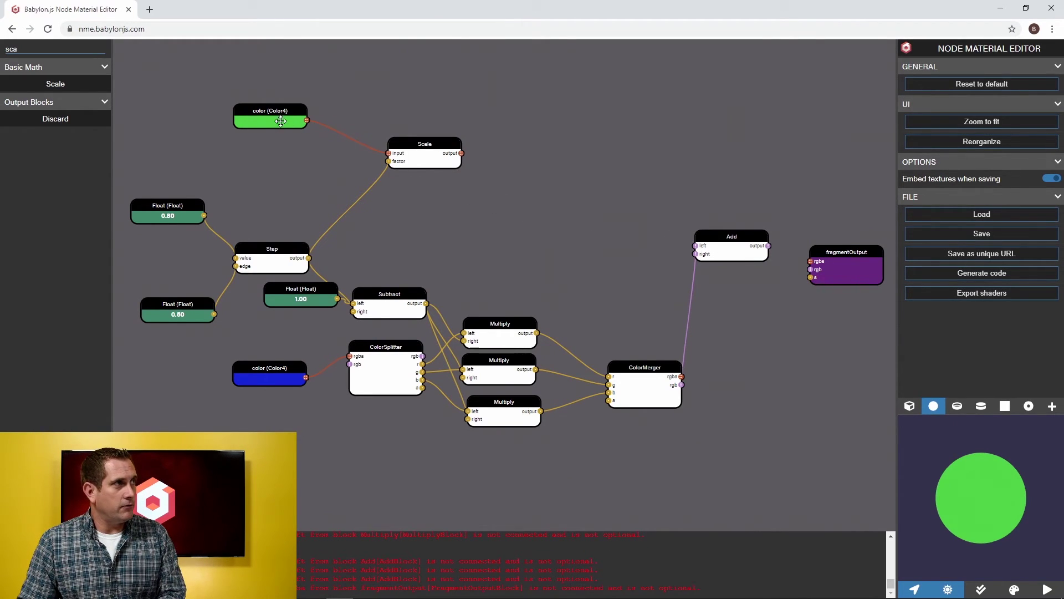
left_click_drag(461, 154, 697, 280)
left_click(697, 280, "alt")
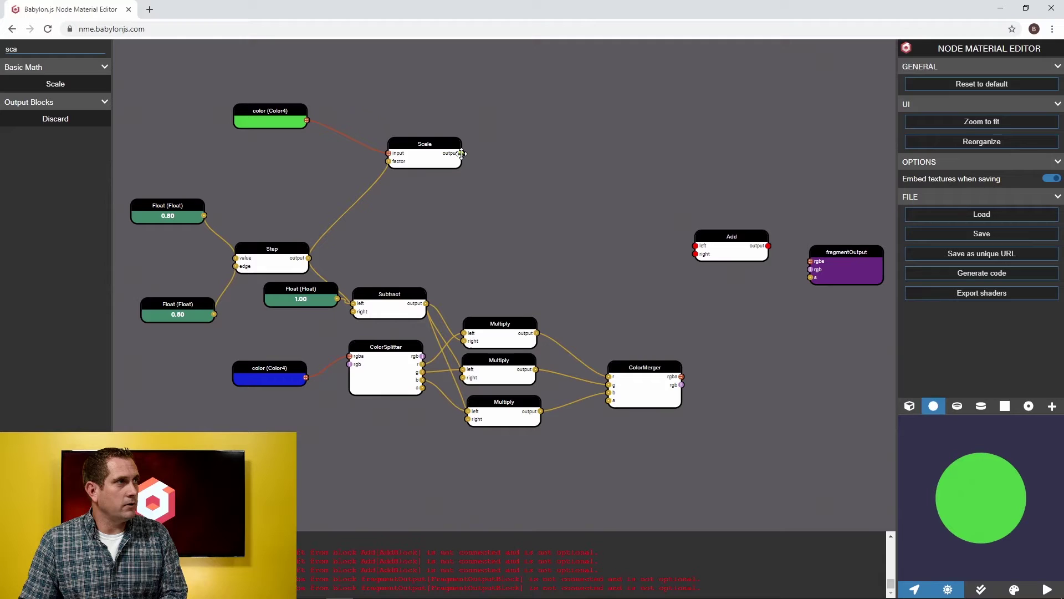
Connect the Scale output to Add's left input and Add's output to fragmentOutput's rgba, nudging the Add node and the 1.00 Float down slightly
left_click_drag(462, 153, 696, 243)
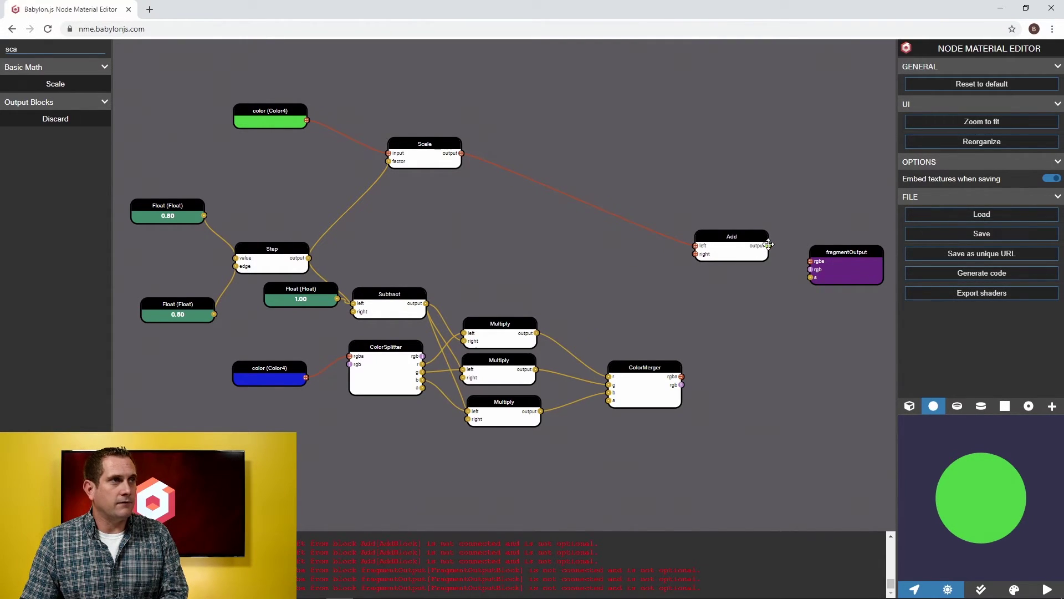
left_click_drag(769, 245, 810, 262)
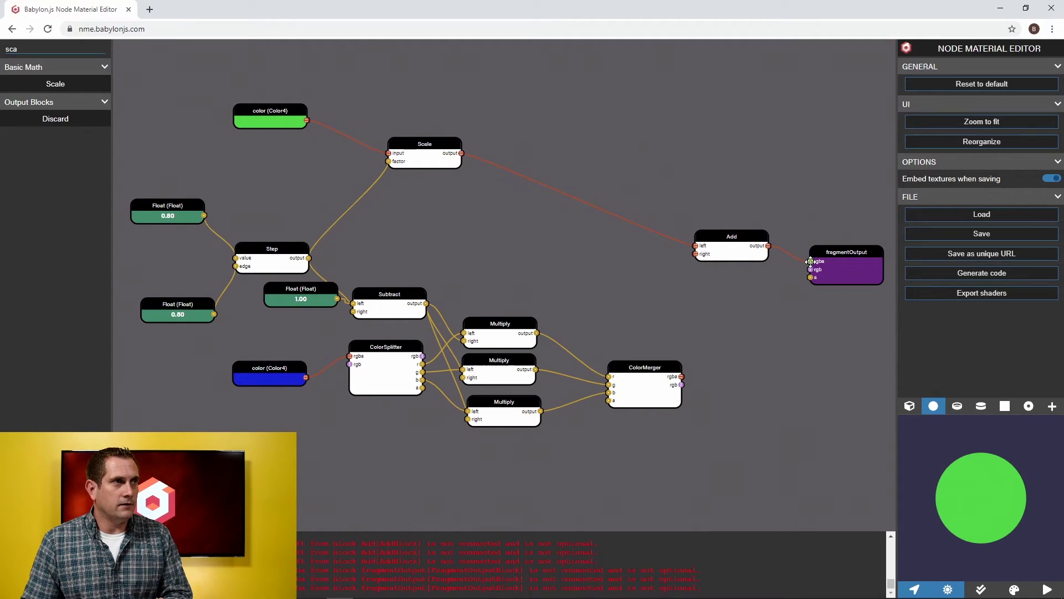
left_click_drag(741, 236, 744, 243)
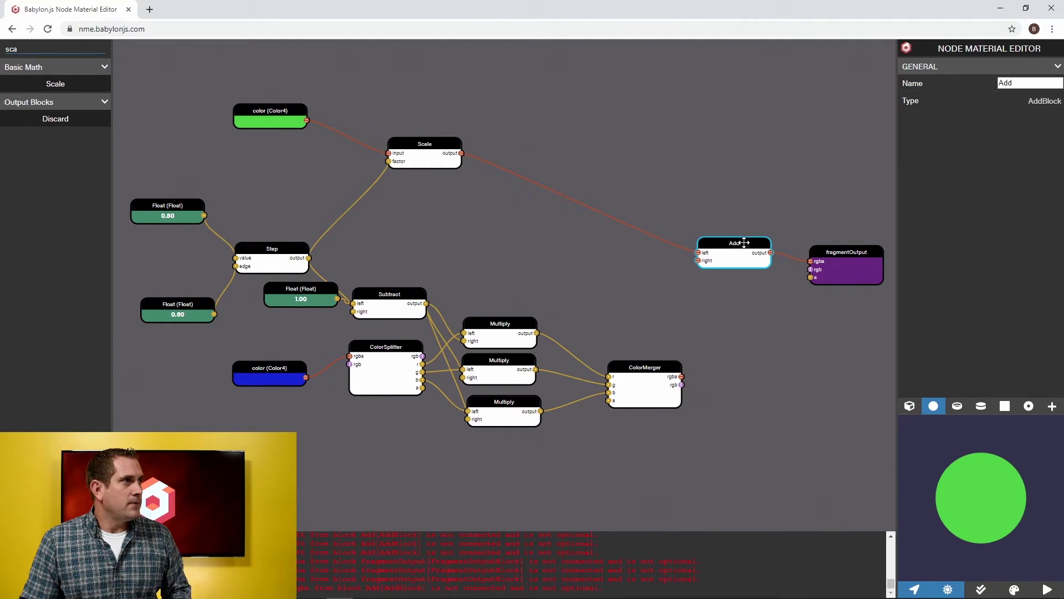
left_click_drag(319, 293, 319, 300)
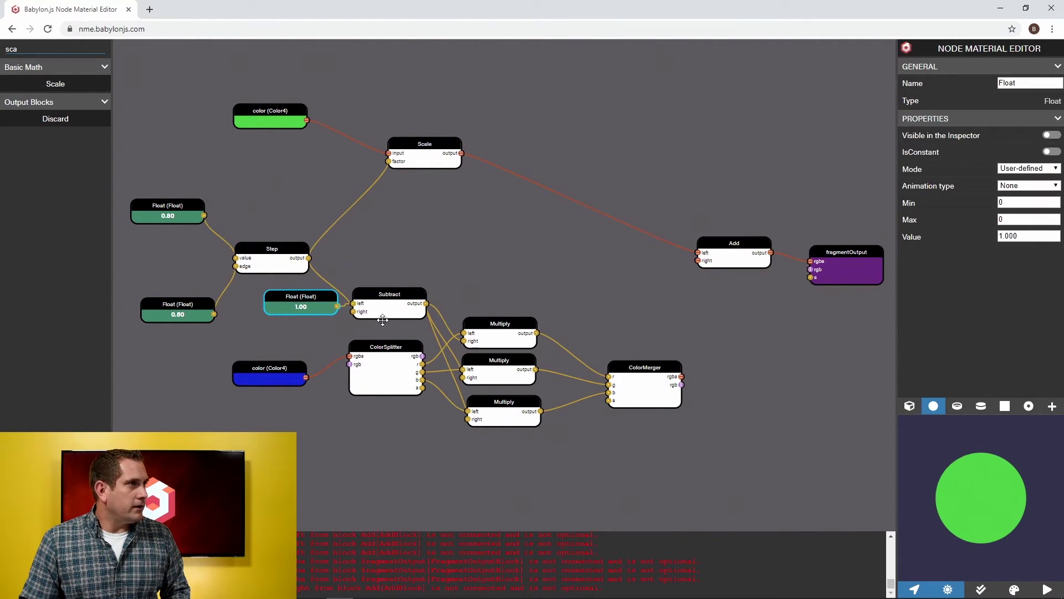
Delete the blue branch's ColorSplitter, its three Multiply nodes and its ColorMerger
left_click(384, 334)
left_click(390, 361)
left_click(474, 339, "ctrl")
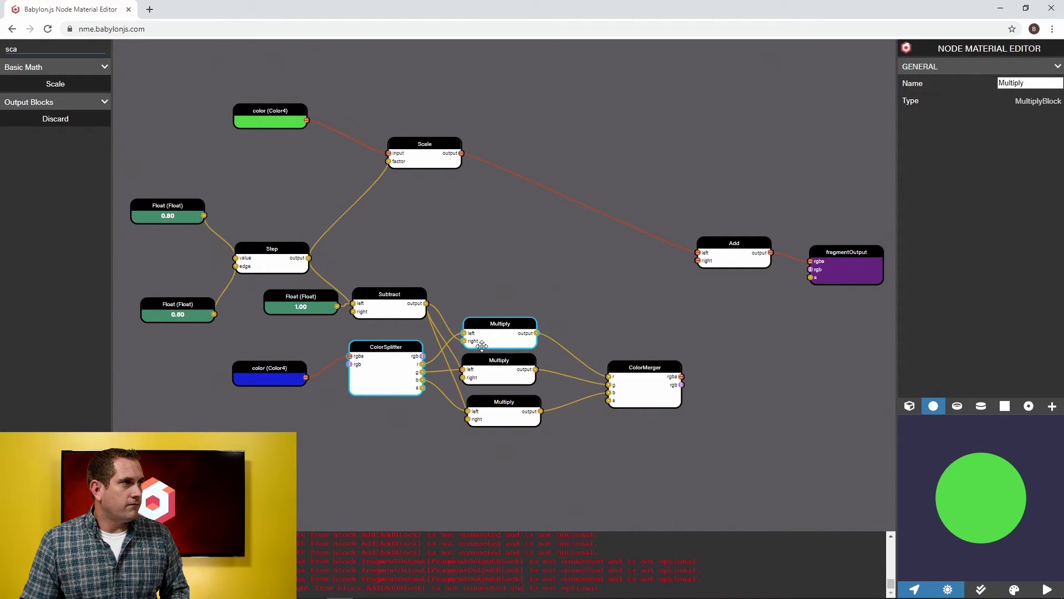
left_click(484, 364, "ctrl")
left_click(484, 409, "ctrl")
left_click(649, 397, "ctrl")
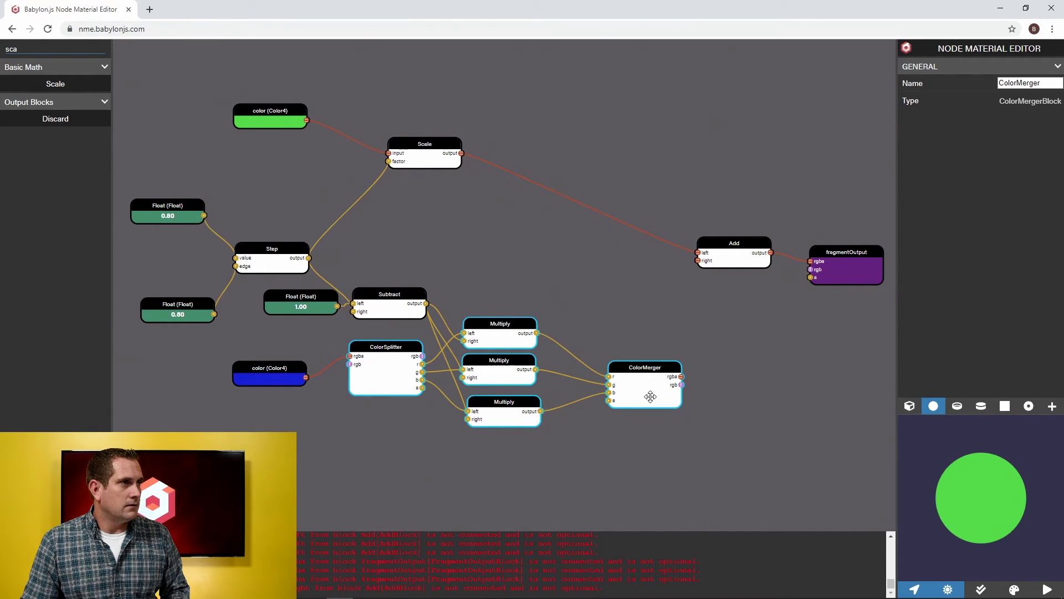
key("Delete")
Duplicate the Scale node for the blue branch, wire the blue color to its input and Subtract to its factor, and feed Add's right input
left_click(442, 150)
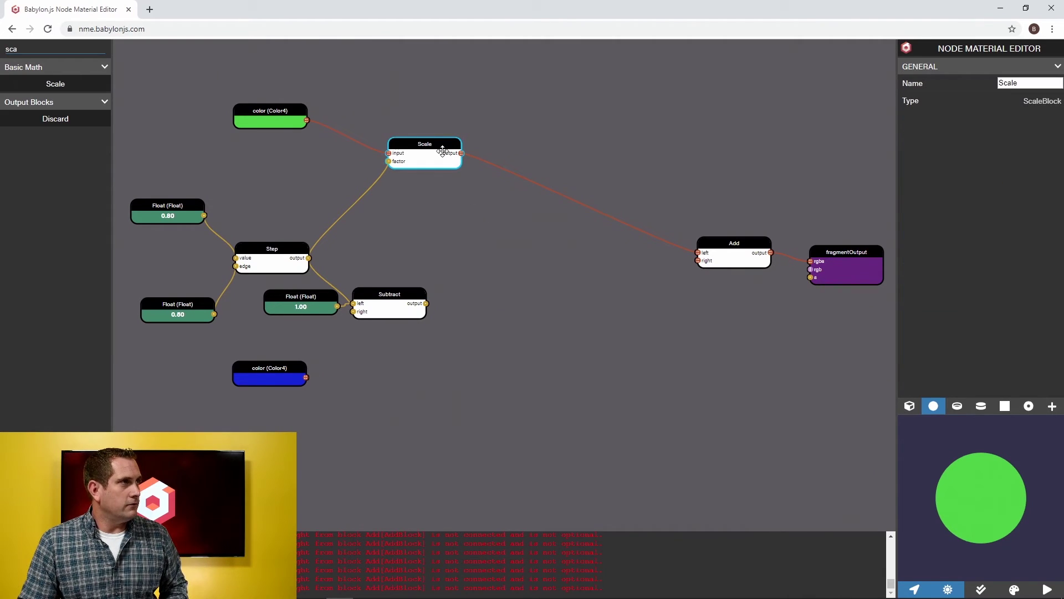
key("ctrl+c")
left_click(459, 380)
key("ctrl+v")
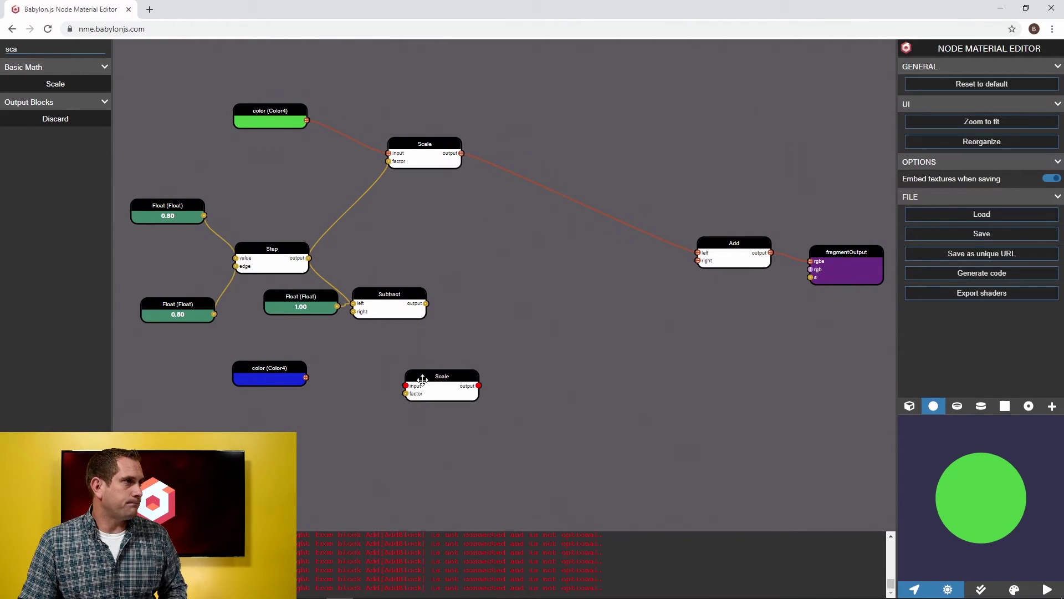
left_click_drag(308, 378, 404, 383)
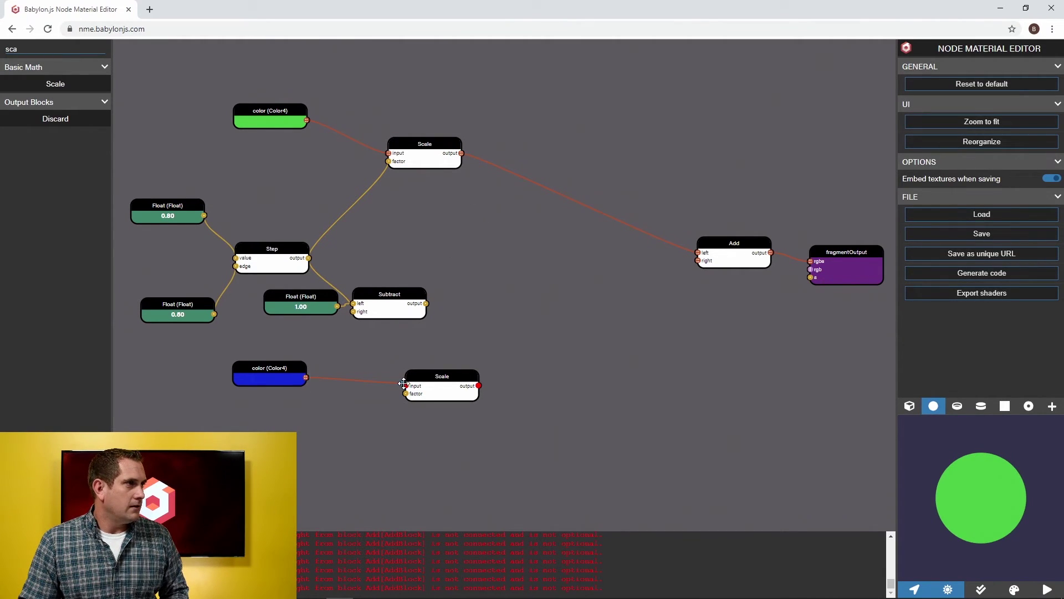
left_click_drag(427, 304, 699, 261)
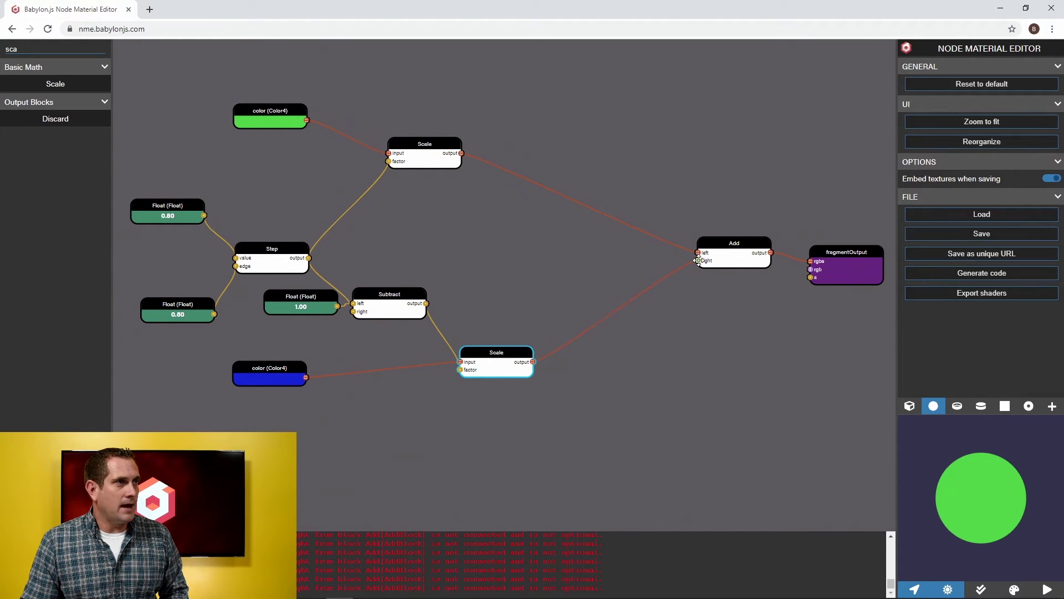
Set the Float feeding the Step node's value input to 0.10
left_click(172, 217)
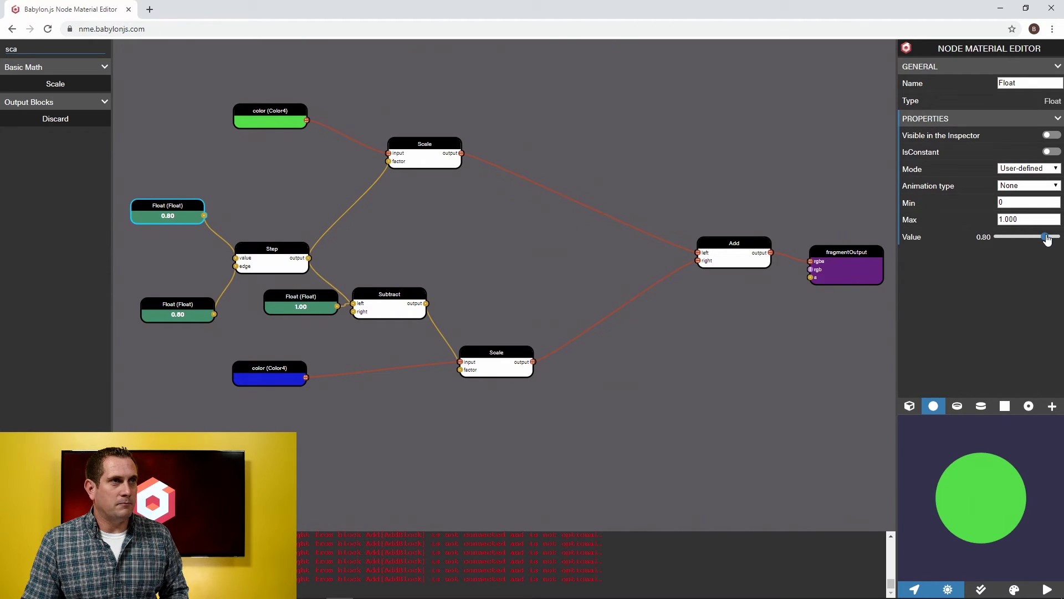
left_click_drag(1047, 240, 1004, 244)
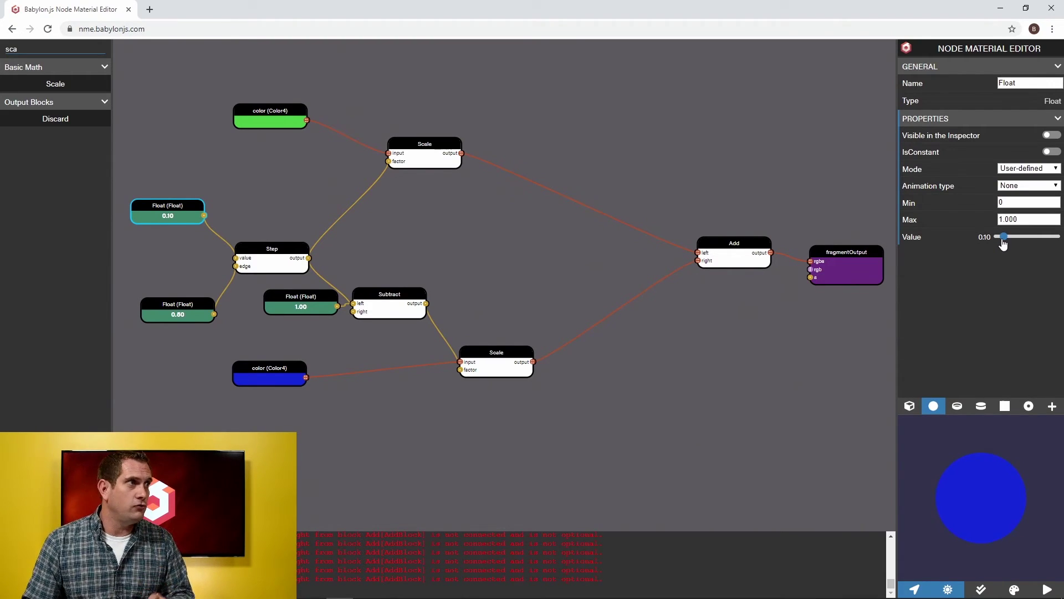
Delete the 1.00 Float and the Subtract node from the blue branch
left_click(299, 301)
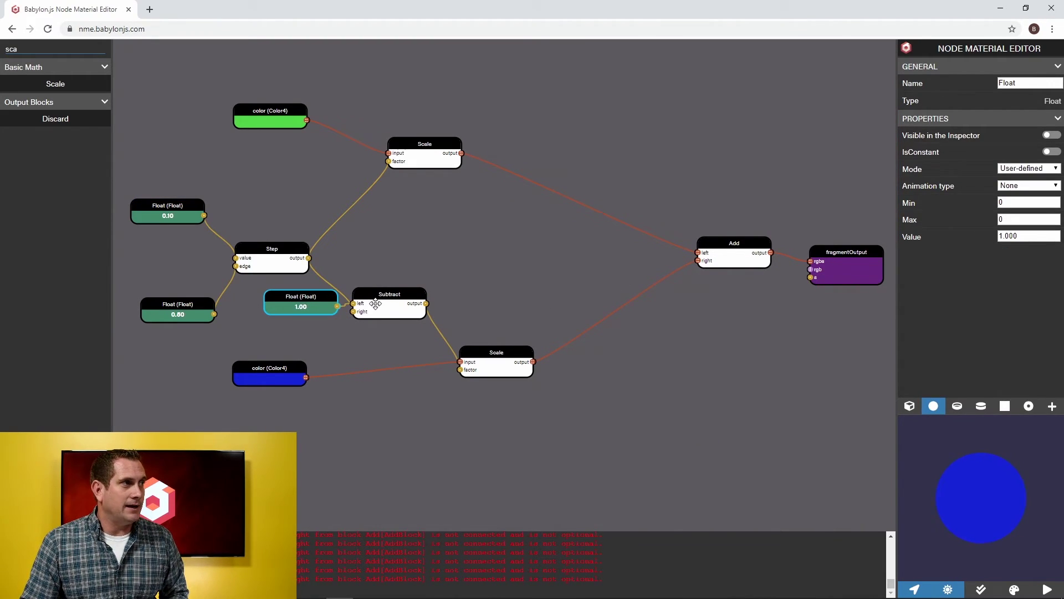
left_click(382, 304)
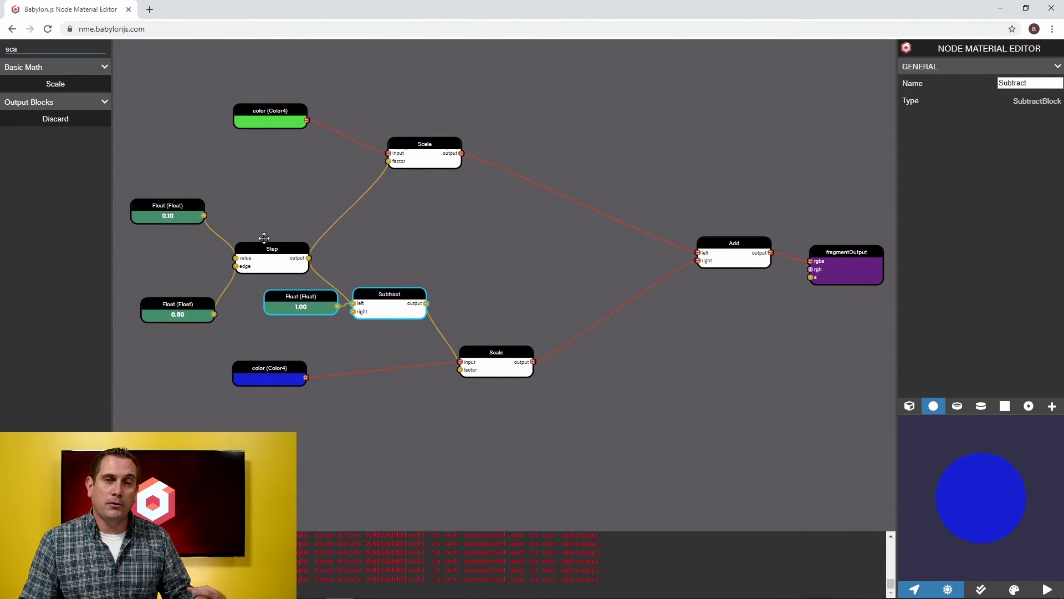
key("Delete")
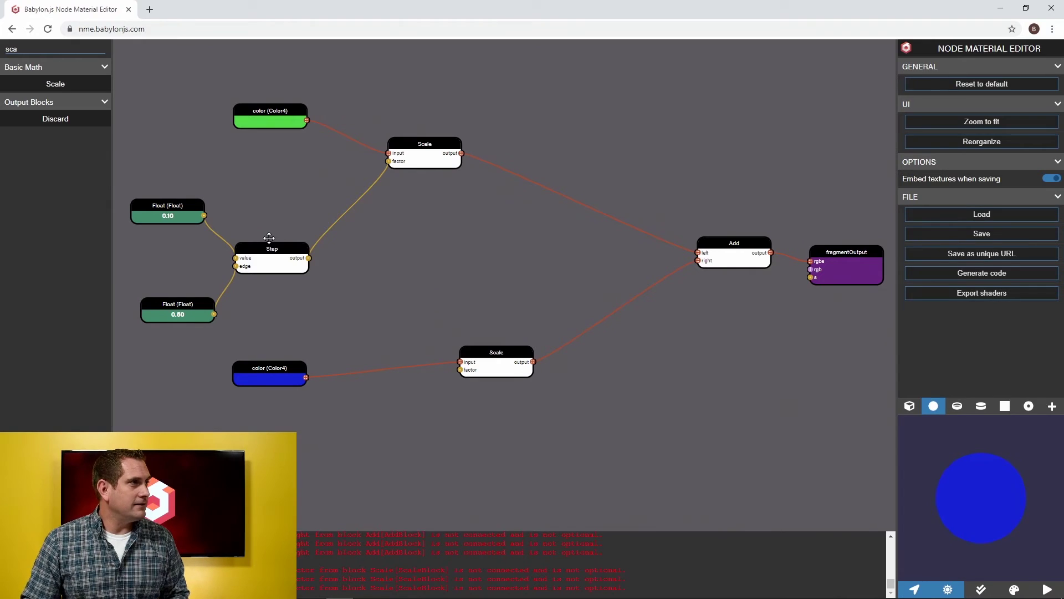
Add a OneMinus node, wiring Step's output to its input and its output to the factor of the blue branch's Scale node
double_click(18, 48)
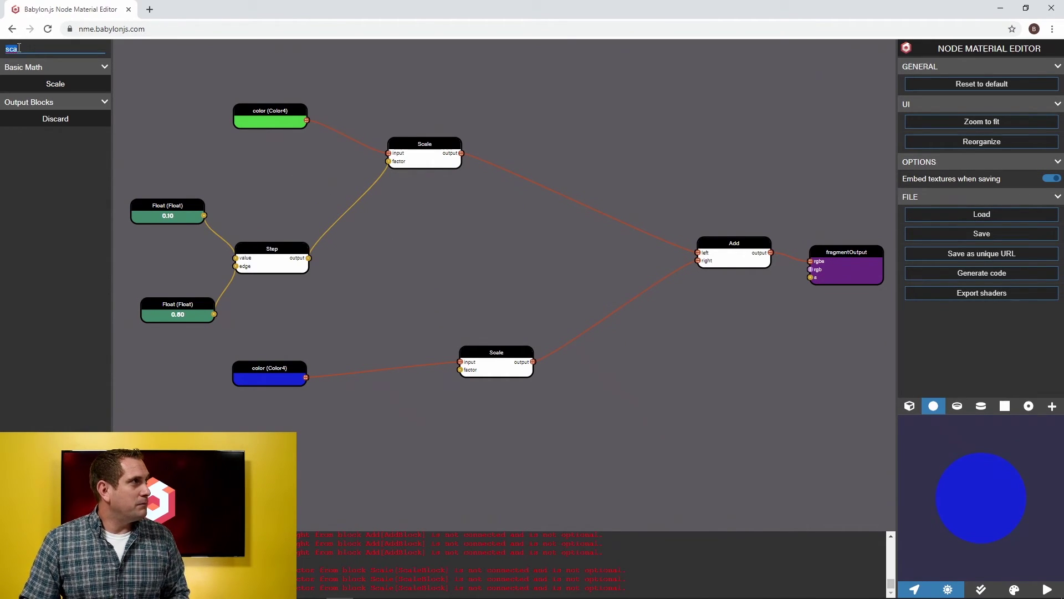
type("one")
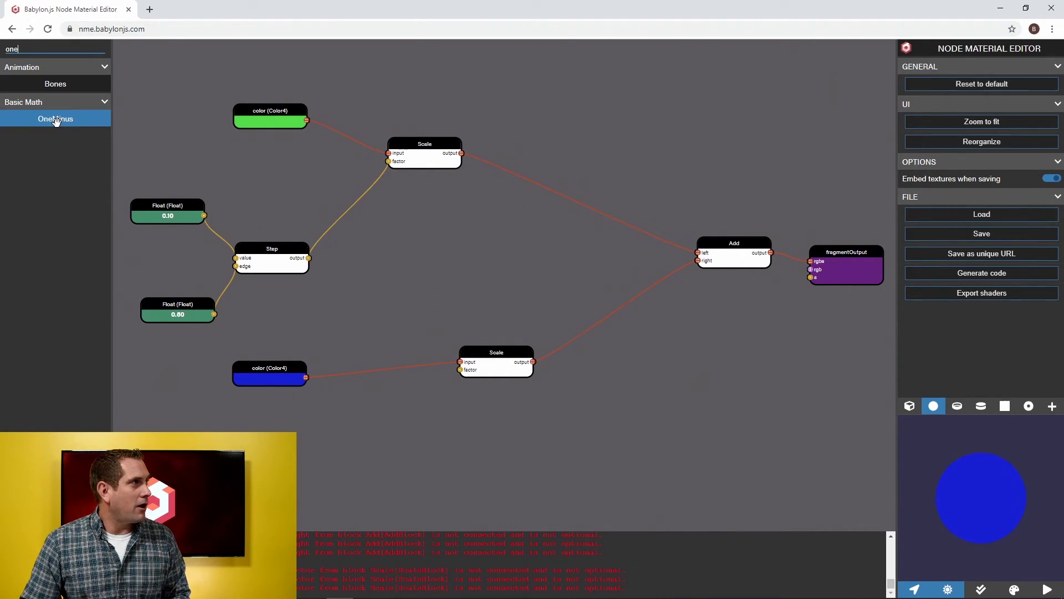
left_click_drag(57, 118, 383, 296)
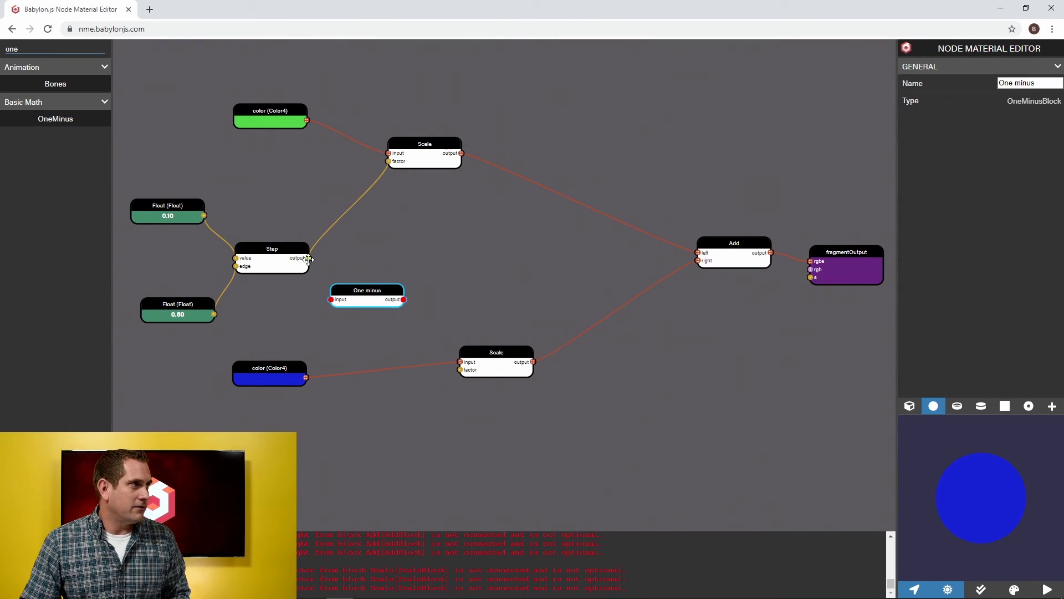
left_click_drag(308, 259, 461, 369)
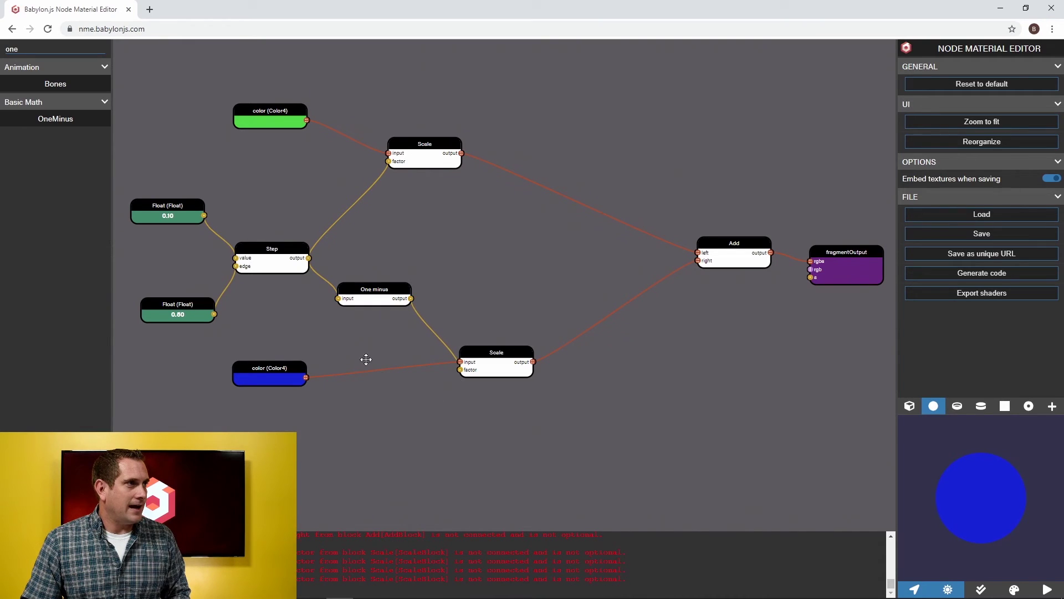
Set the Float connected to the Step node's value input to 0.90
left_click(178, 208)
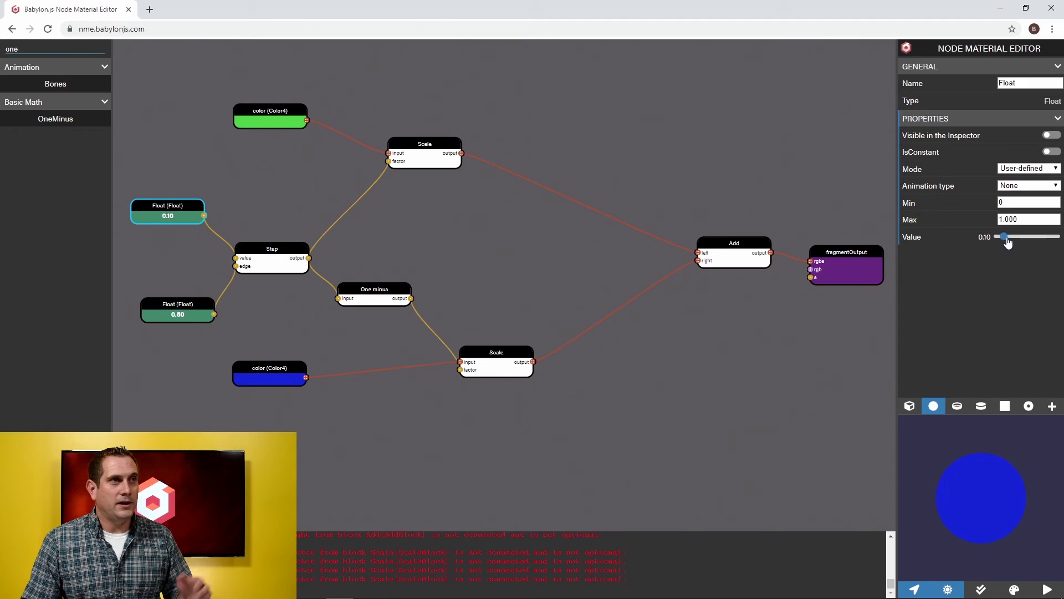
left_click_drag(1008, 242, 1049, 242)
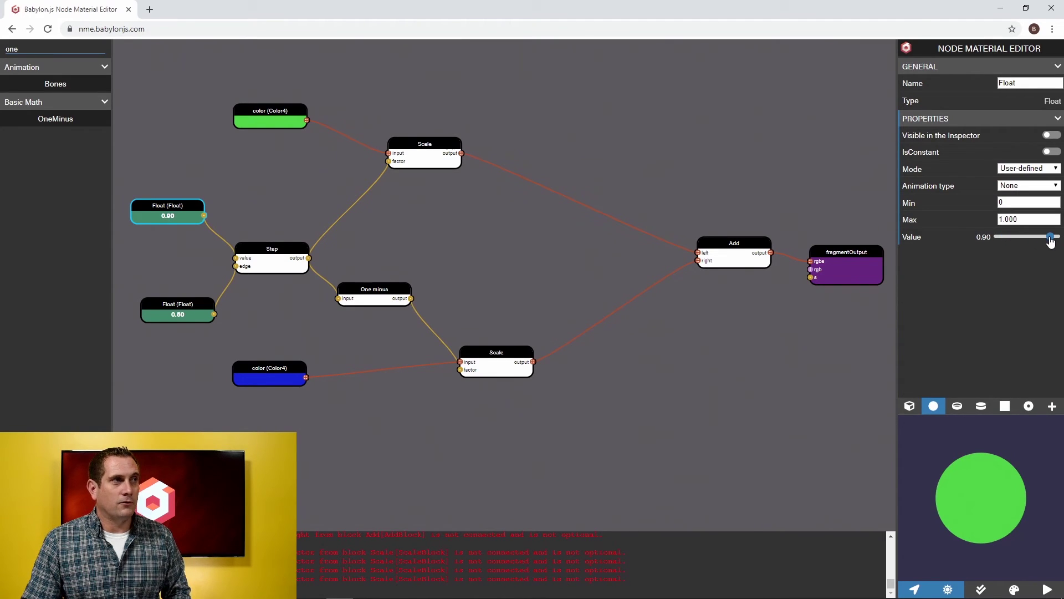